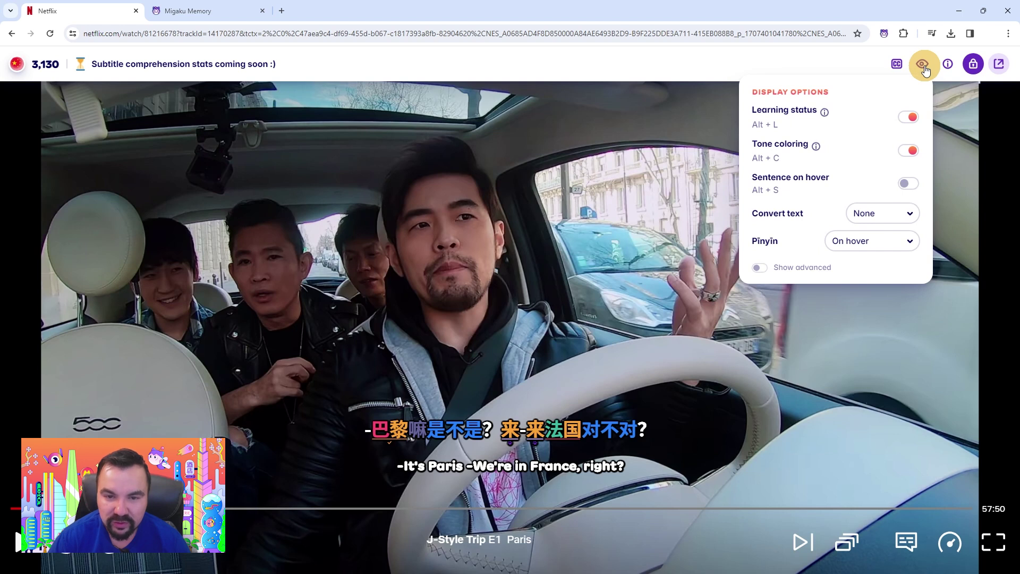
Convert the subtitle text to Simplified characters and switch the conversion to Traditional.
{"action": "left_click", "coordinate": [911, 212]}
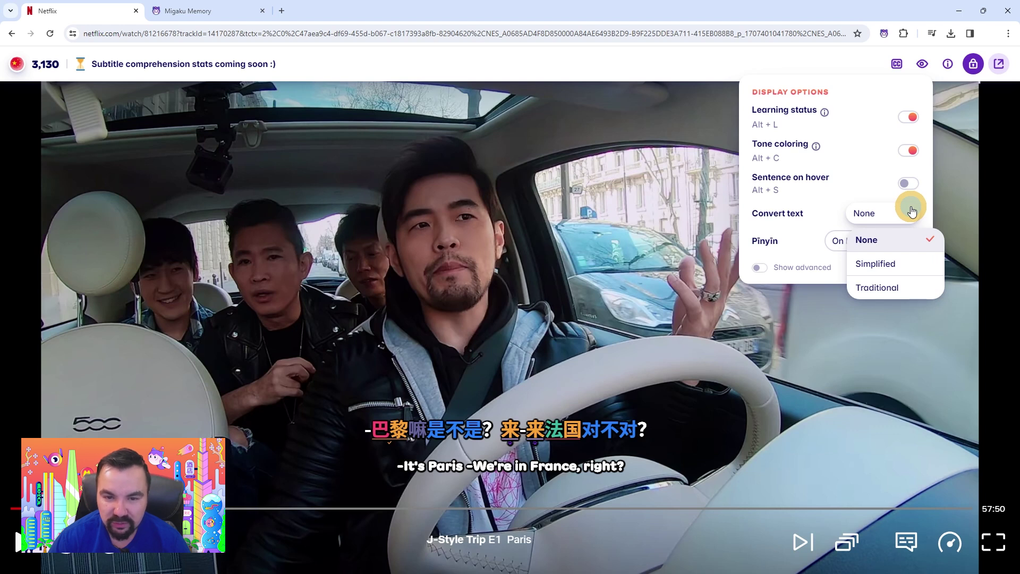
{"action": "left_click", "coordinate": [894, 264]}
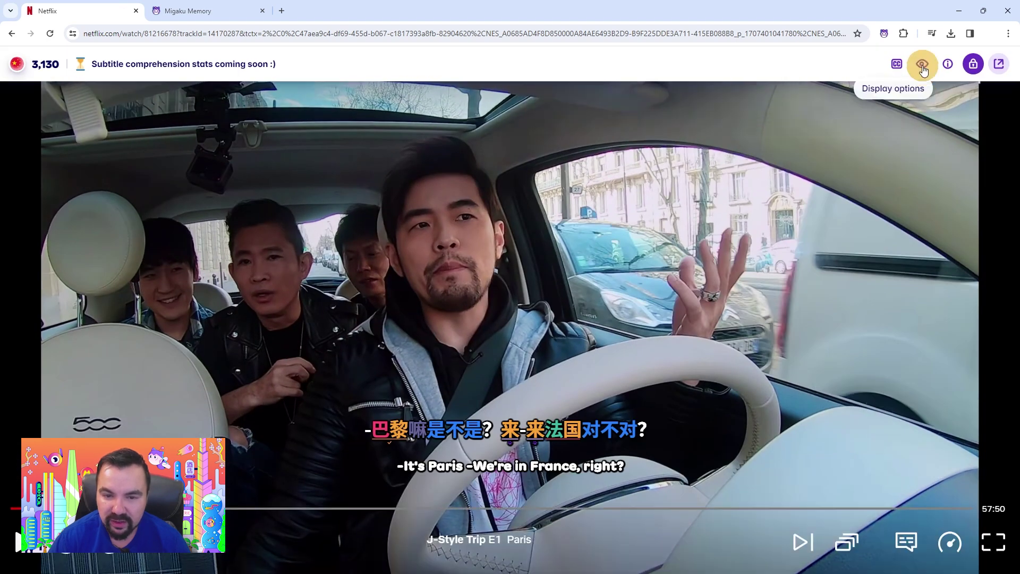
{"action": "left_click", "coordinate": [923, 65]}
{"action": "left_click", "coordinate": [906, 212]}
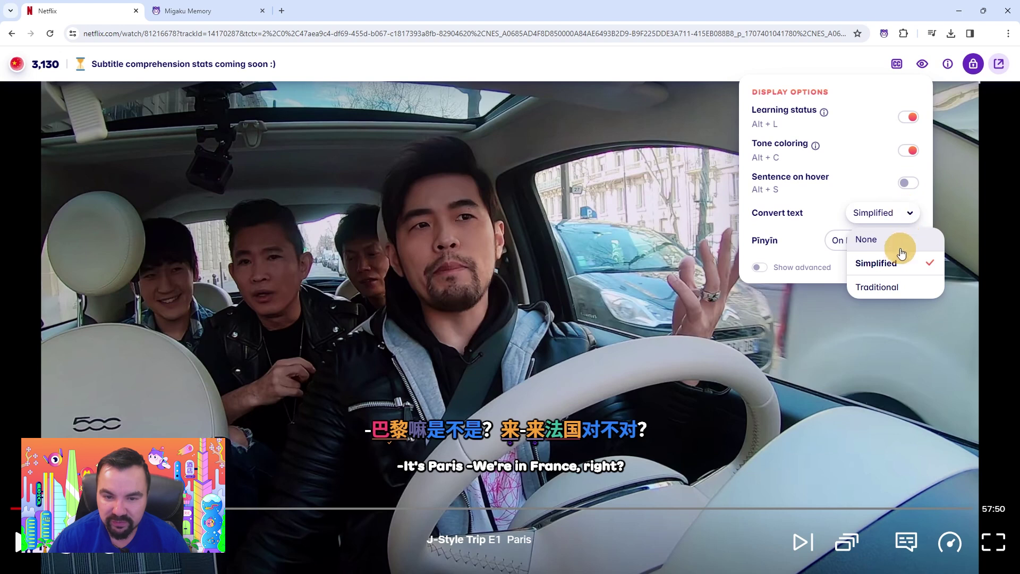
{"action": "left_click", "coordinate": [896, 286]}
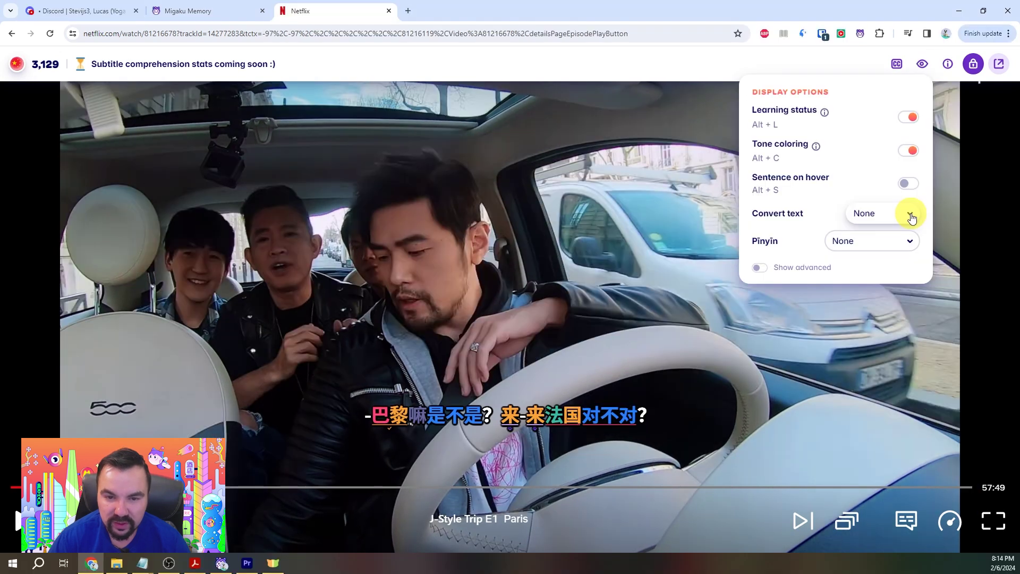
Set Mandarin readings to be shown as Zhuyin in the Migaku extension's language settings.
{"action": "left_click", "coordinate": [910, 245]}
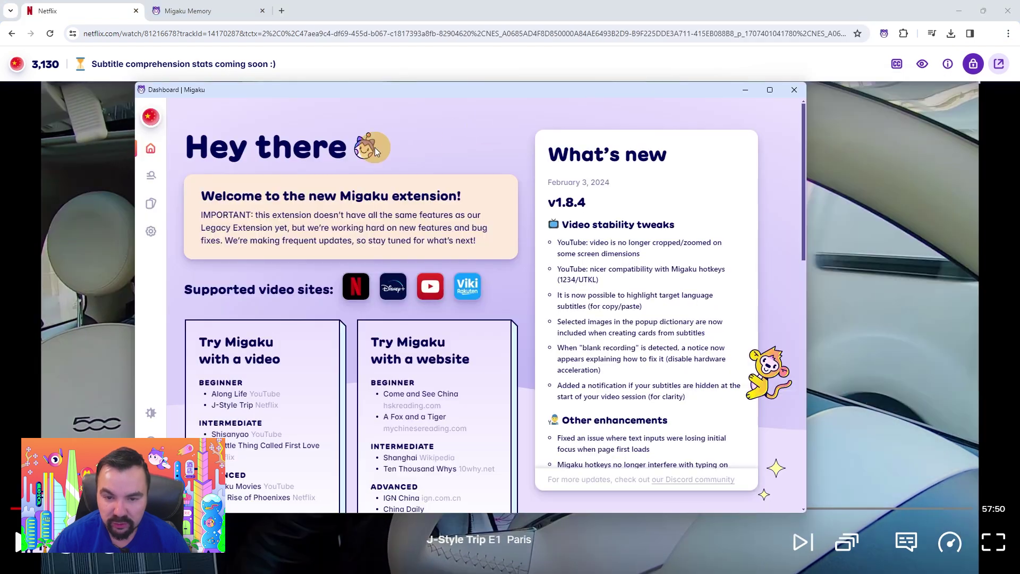
{"action": "left_click", "coordinate": [152, 230]}
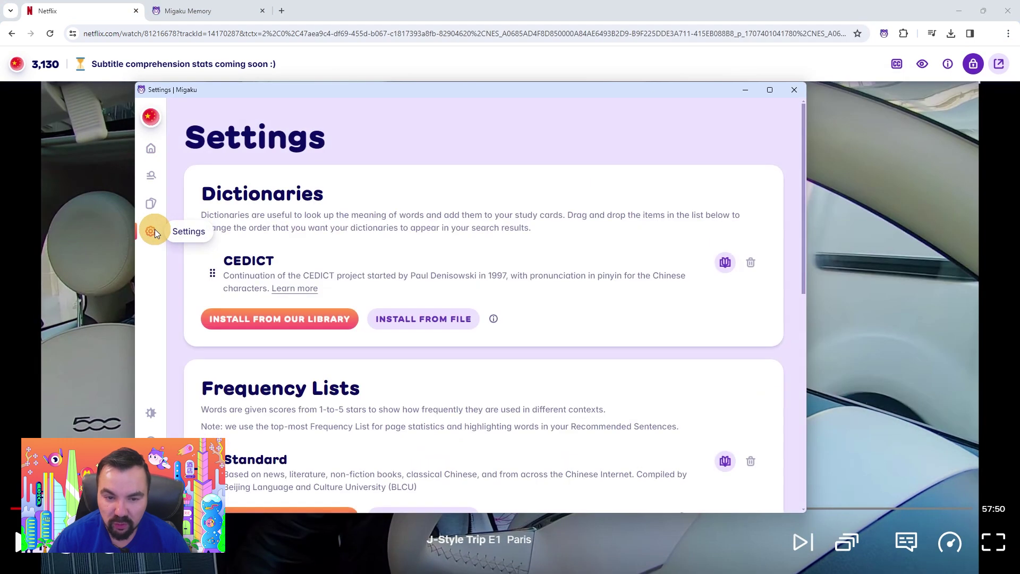
{"action": "scroll", "coordinate": [177, 229], "scroll_direction": "down", "scroll_amount": 2}
{"action": "scroll", "coordinate": [178, 230], "scroll_direction": "down", "scroll_amount": 5}
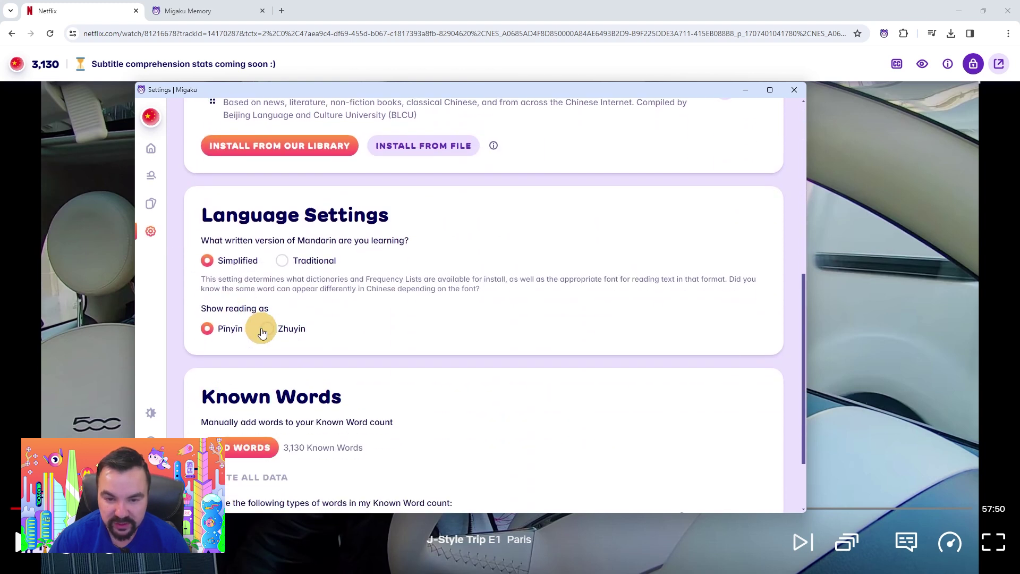
{"action": "left_click", "coordinate": [263, 332]}
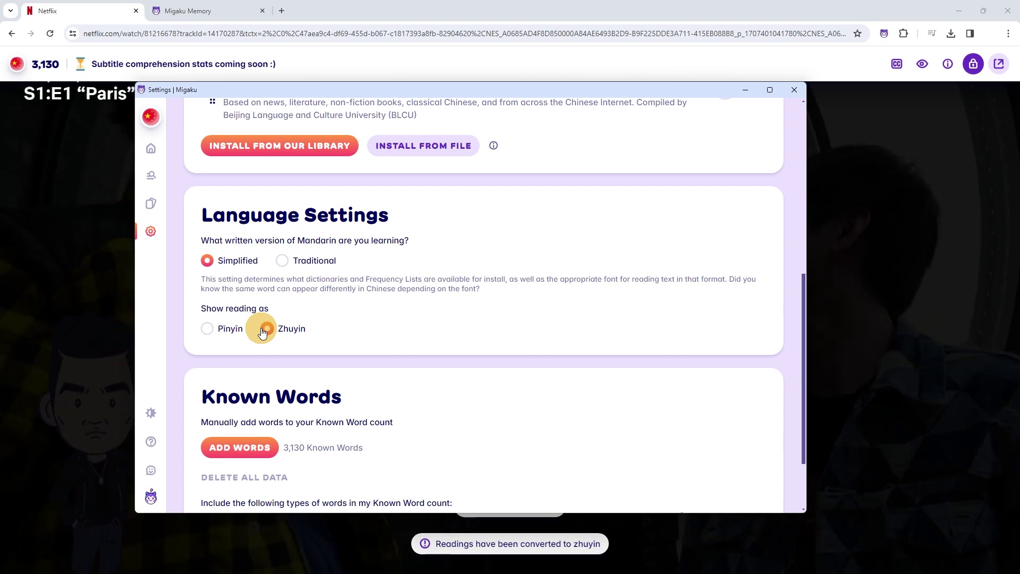
{"action": "key", "text": "Escape"}
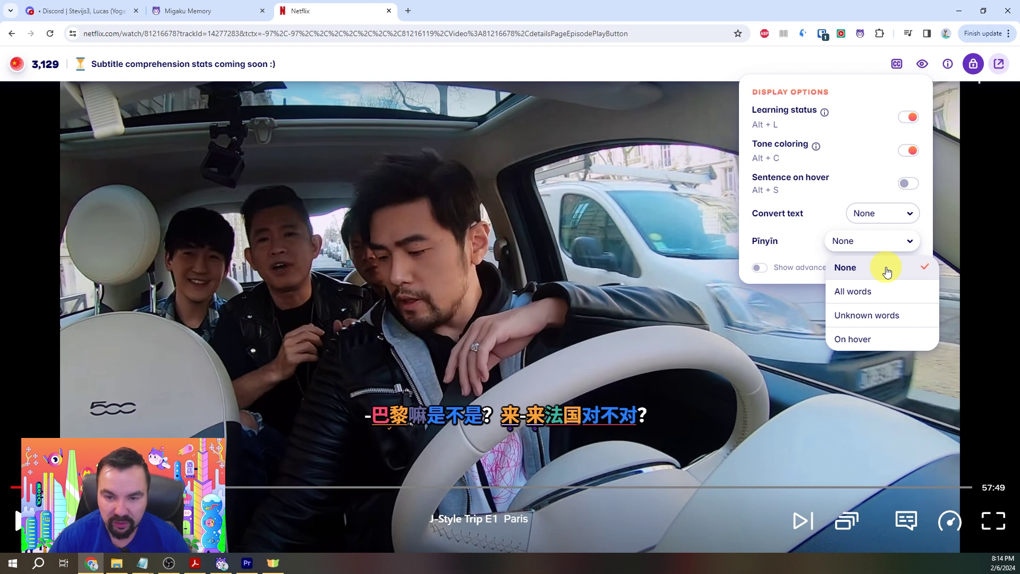
Try the pinyin display for All words and Unknown words, and leave it set to On hover.
{"action": "left_click", "coordinate": [879, 291]}
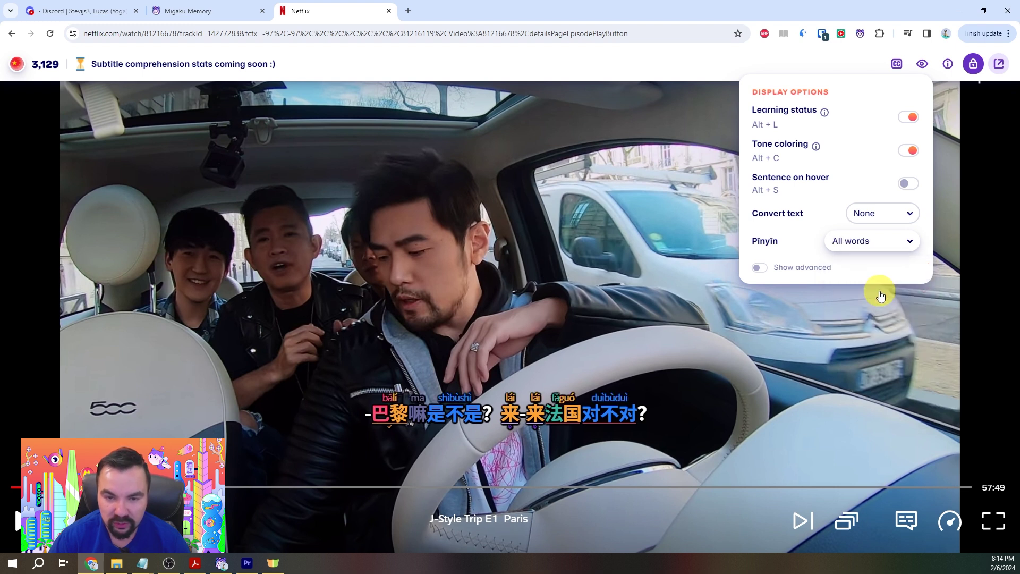
{"action": "left_click", "coordinate": [923, 64]}
{"action": "left_click", "coordinate": [907, 240]}
{"action": "left_click", "coordinate": [867, 317]}
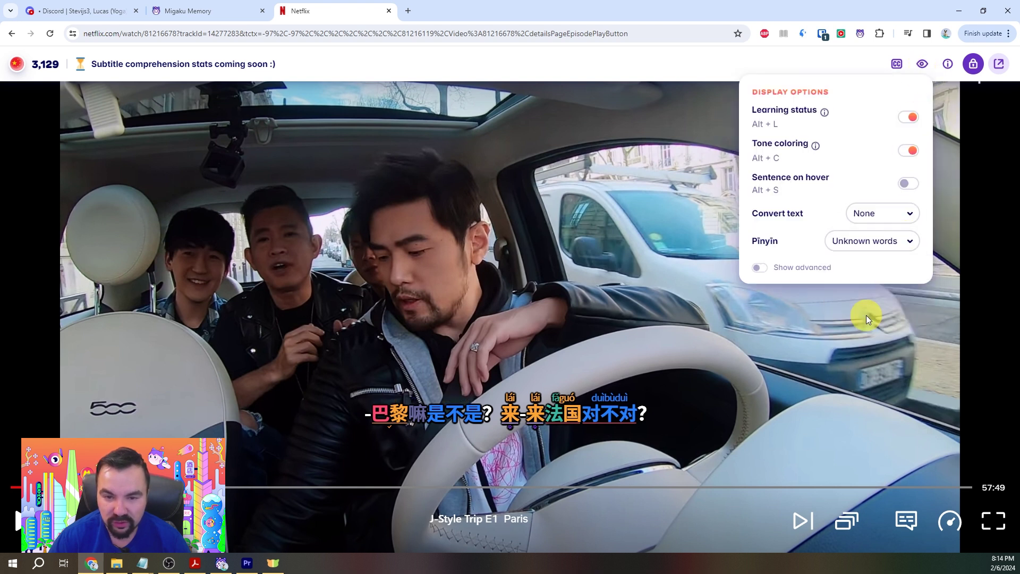
{"action": "left_click", "coordinate": [923, 64]}
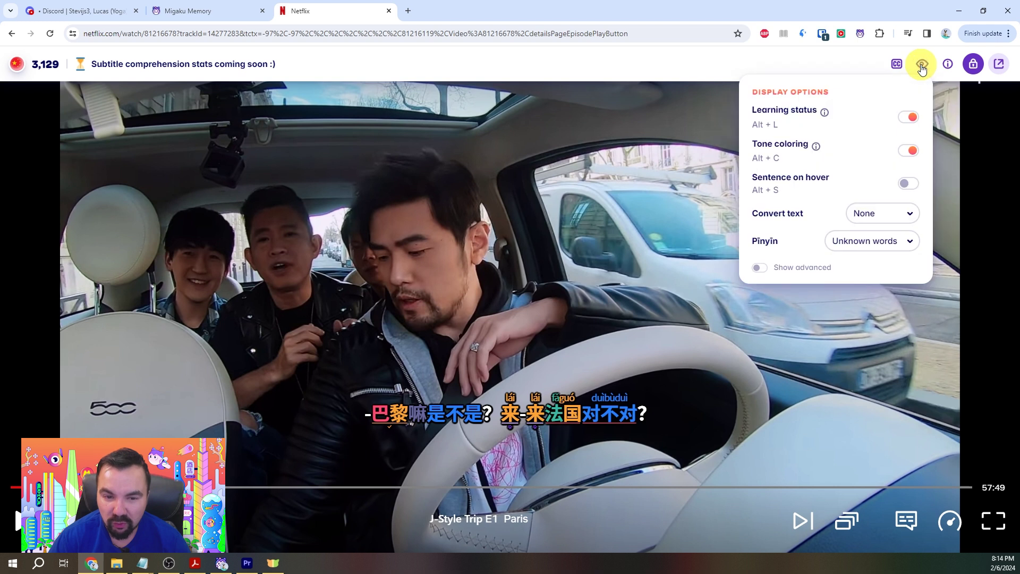
{"action": "left_click", "coordinate": [906, 241]}
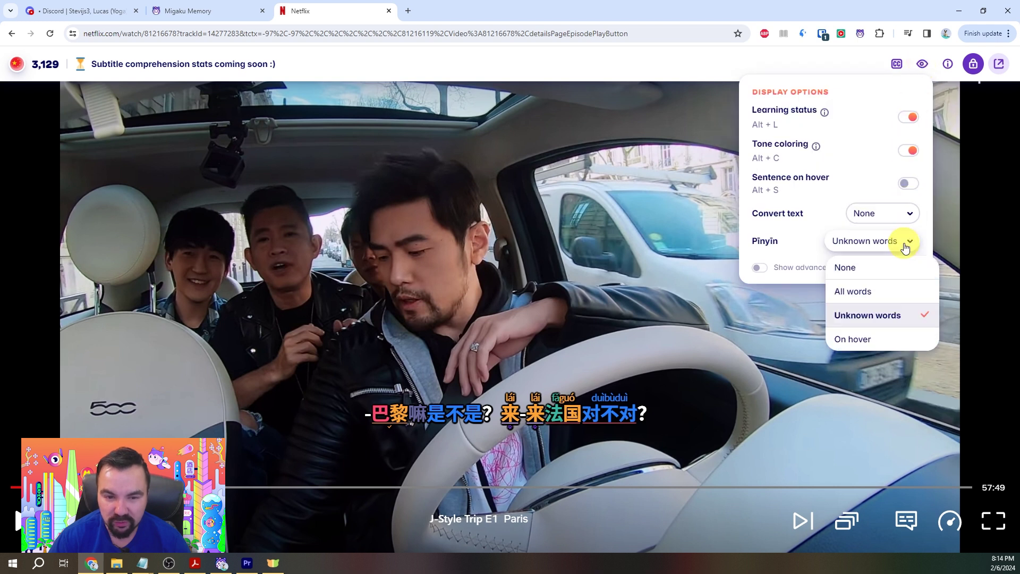
{"action": "left_click", "coordinate": [857, 338]}
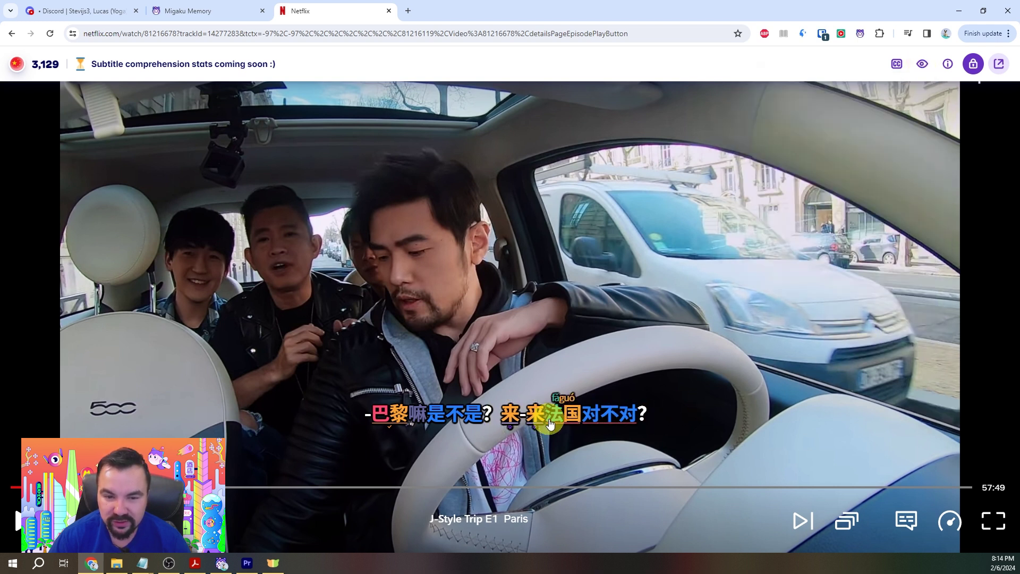
Reveal the advanced display settings and enable Compound Lookups for the subtitles.
{"action": "left_click", "coordinate": [923, 63]}
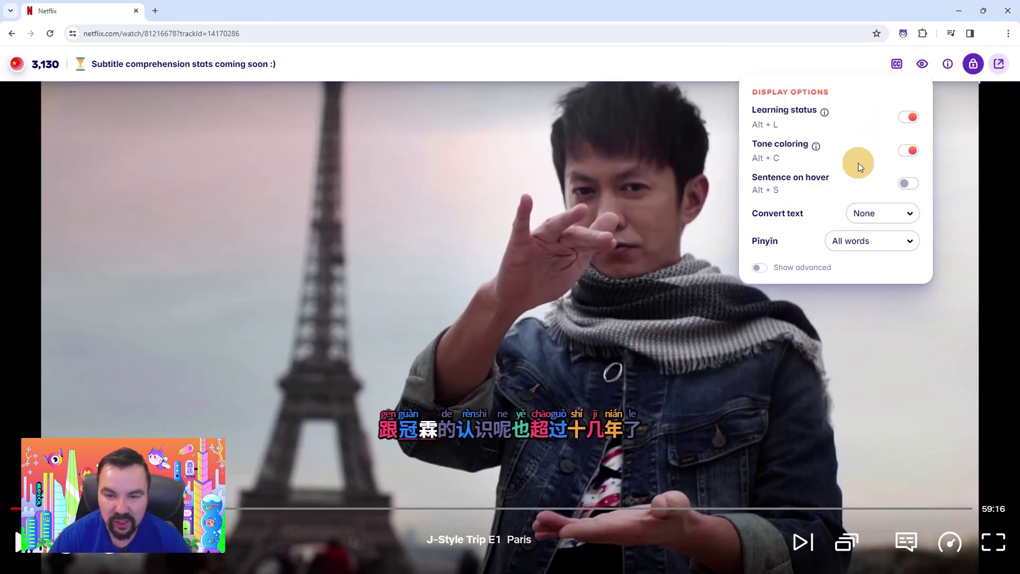
{"action": "left_click", "coordinate": [767, 267]}
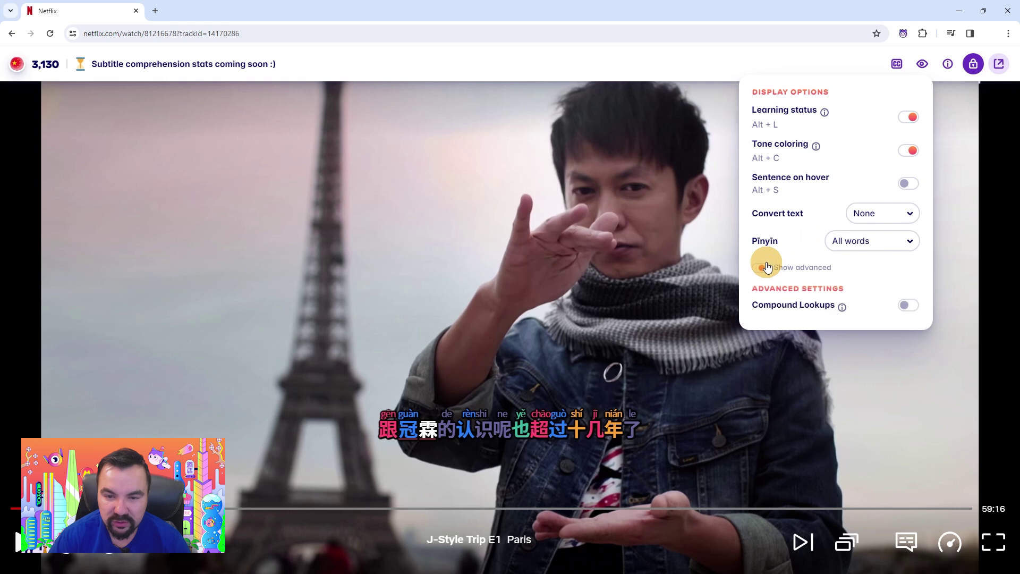
{"action": "left_click", "coordinate": [906, 306]}
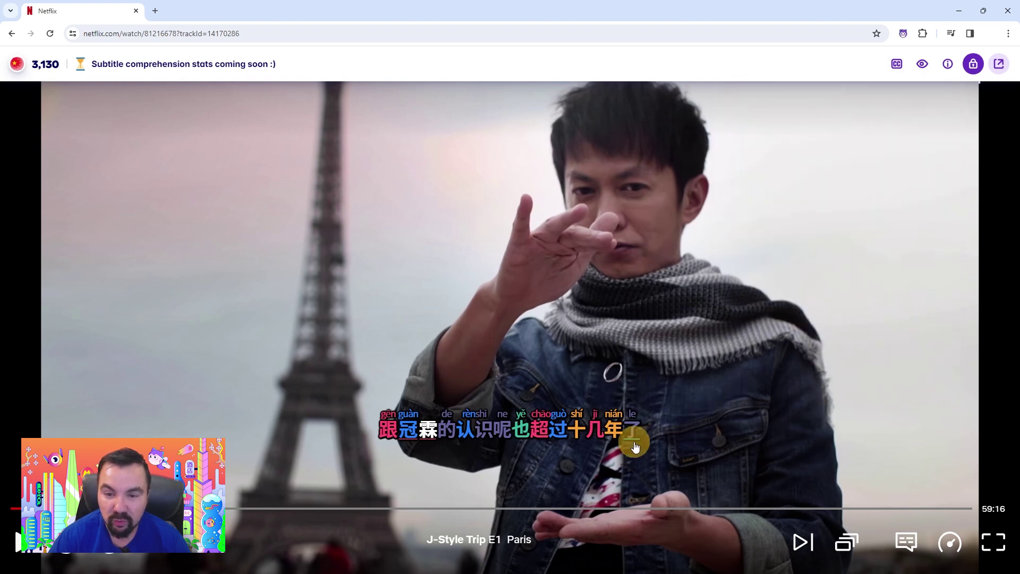
{"action": "mouse_move", "coordinate": [581, 435]}
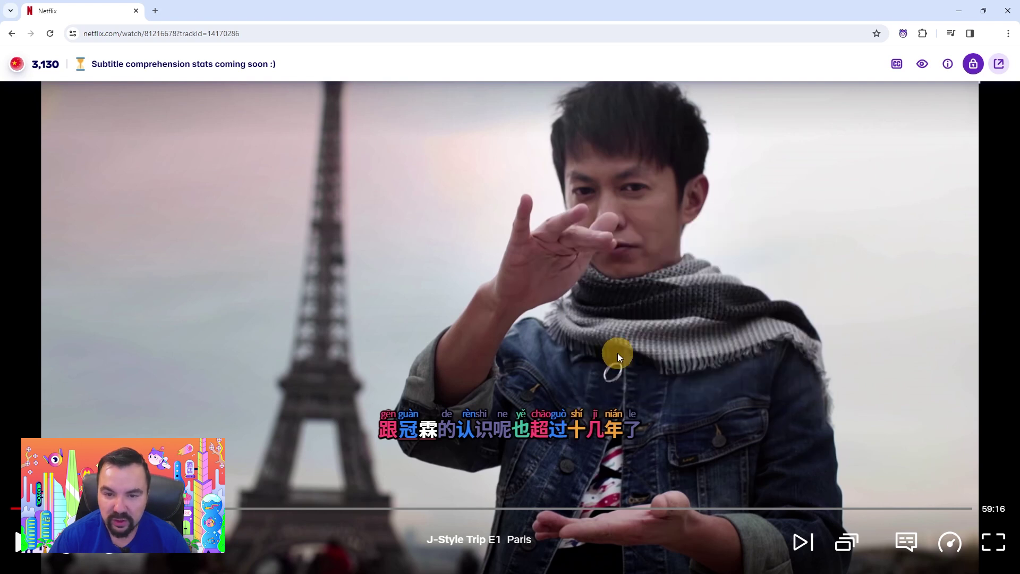
Hide the advanced display settings and close the display options.
{"action": "left_click", "coordinate": [922, 65]}
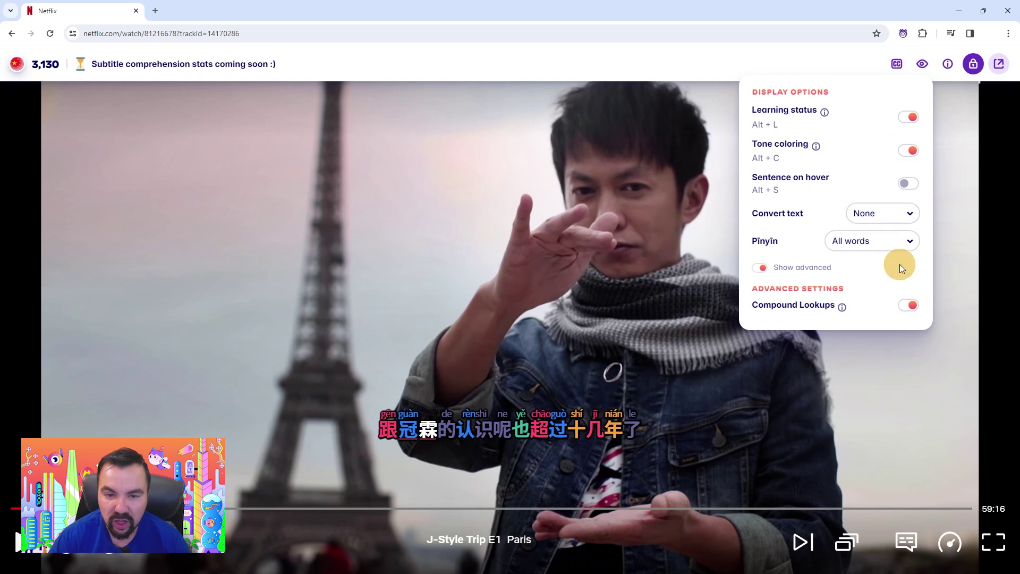
{"action": "left_click", "coordinate": [802, 274]}
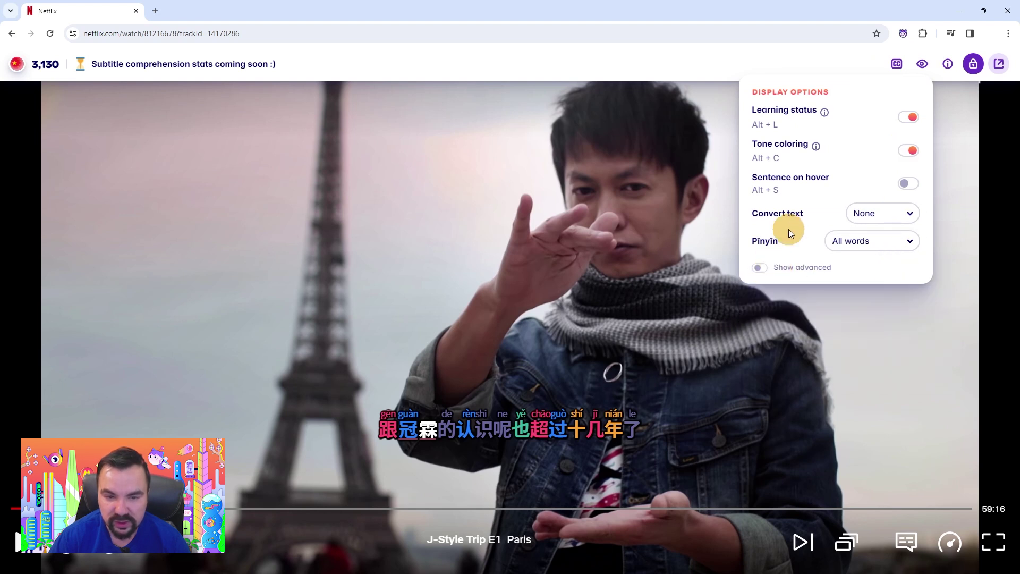
{"action": "left_click", "coordinate": [921, 67]}
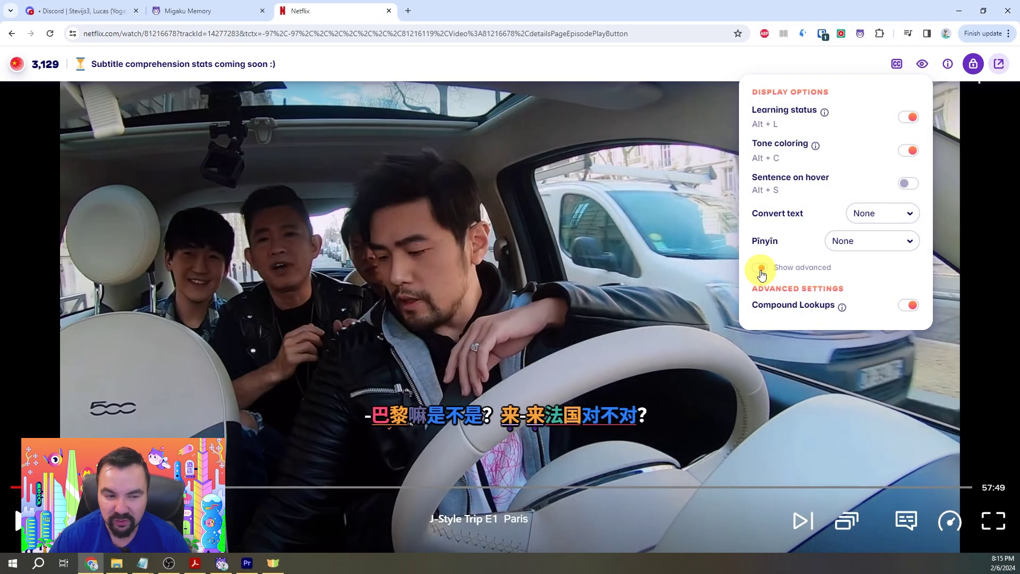
{"action": "left_click", "coordinate": [761, 270]}
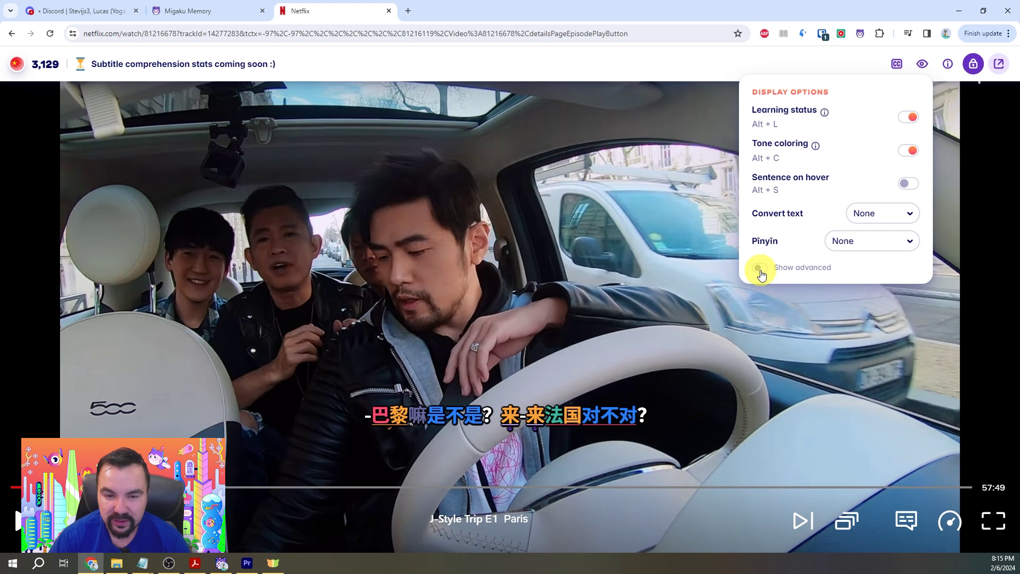
{"action": "left_click", "coordinate": [922, 65]}
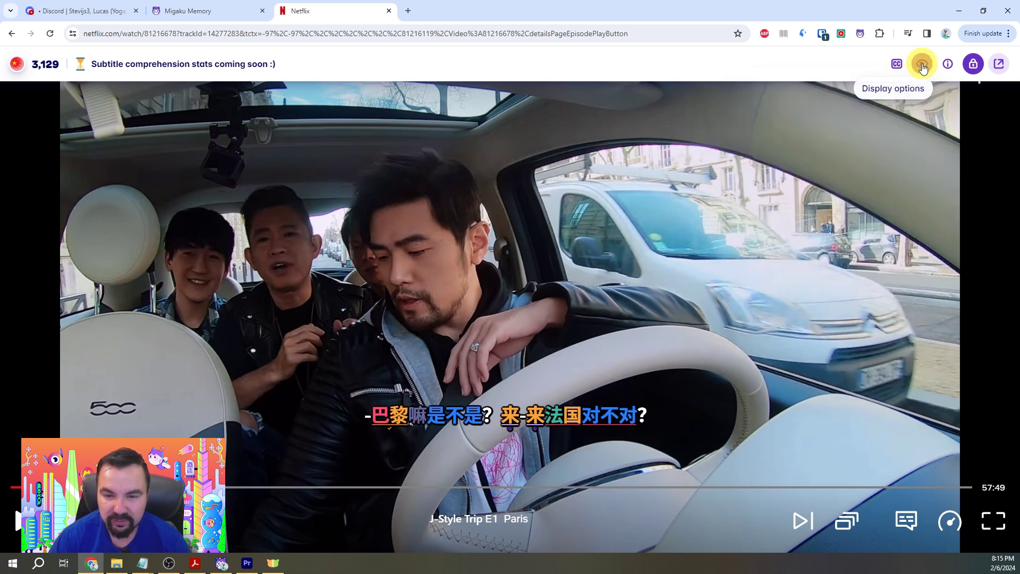
Unpin the extension toolbar from the video page and pin it back in place.
{"action": "left_click", "coordinate": [949, 64]}
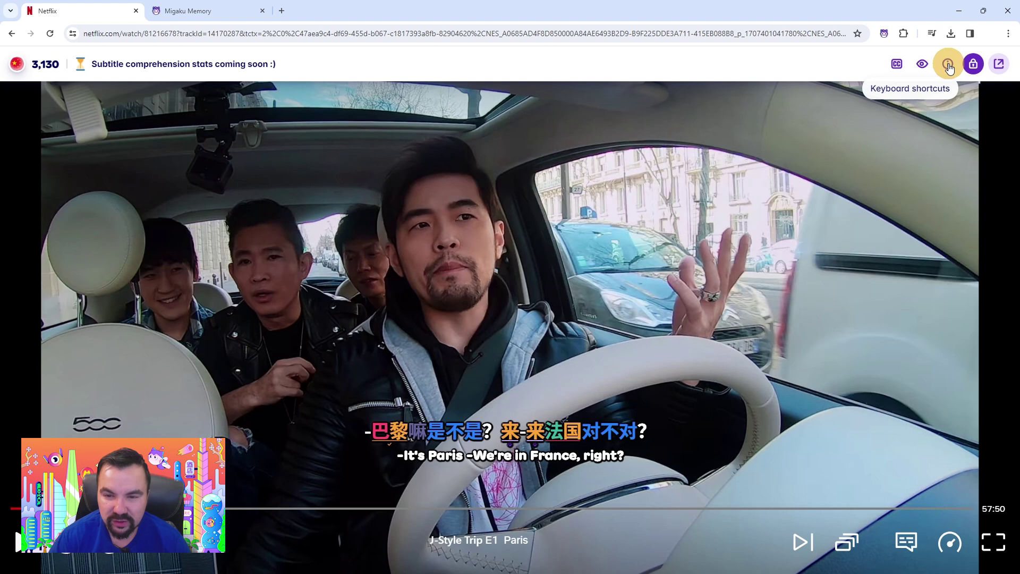
{"action": "left_click", "coordinate": [974, 65]}
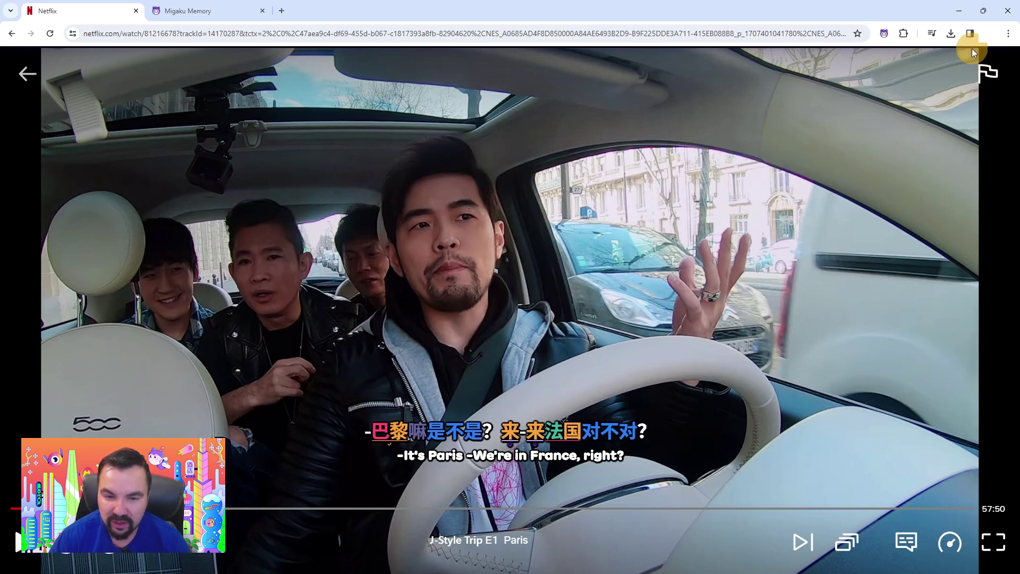
{"action": "mouse_move", "coordinate": [971, 47]}
{"action": "left_click", "coordinate": [974, 65]}
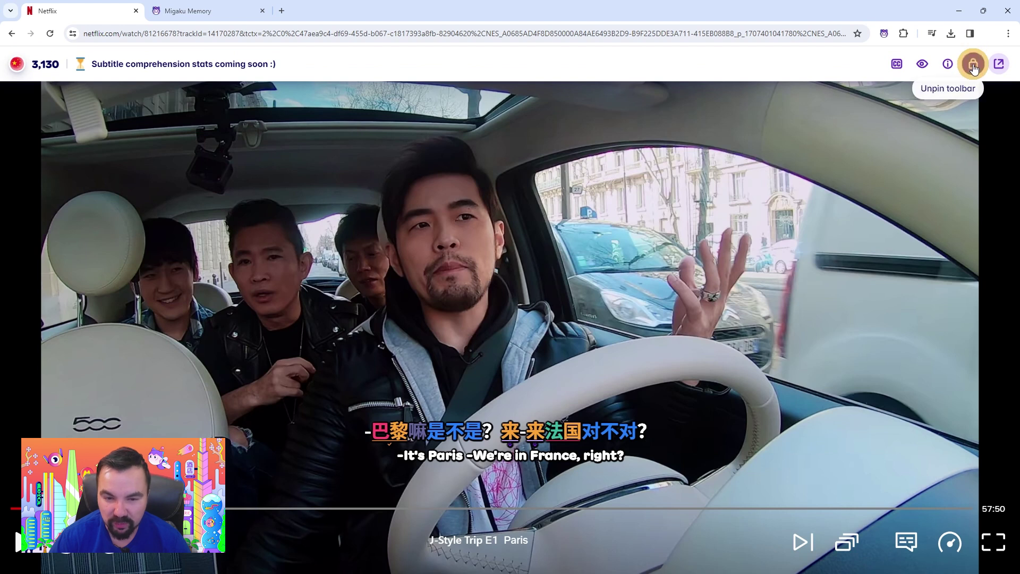
{"action": "left_click", "coordinate": [1001, 66]}
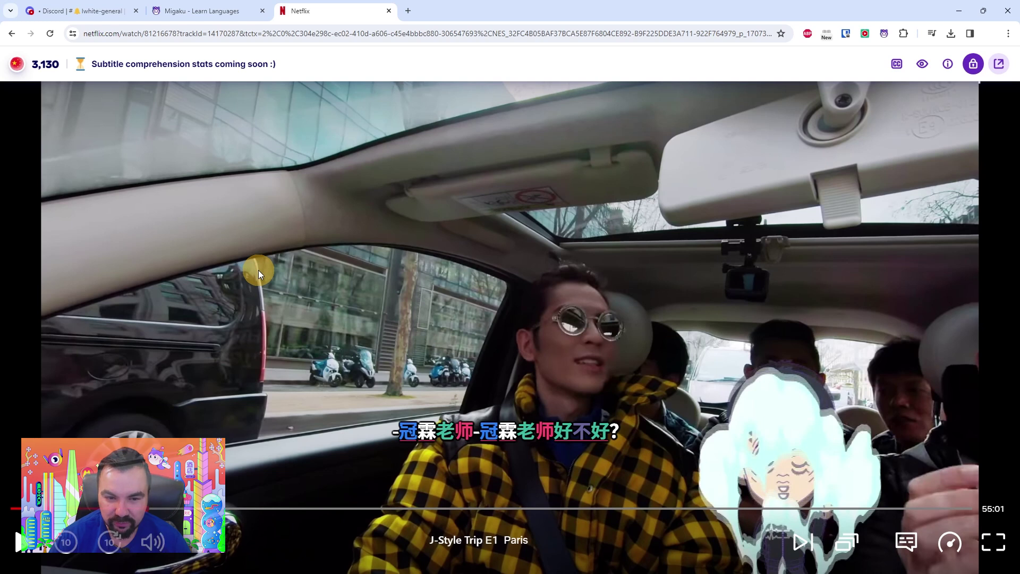
Look up the subtitle word 冠军 and play its Google Text-to-Speech (Female) pronunciation.
{"action": "left_click", "coordinate": [258, 270]}
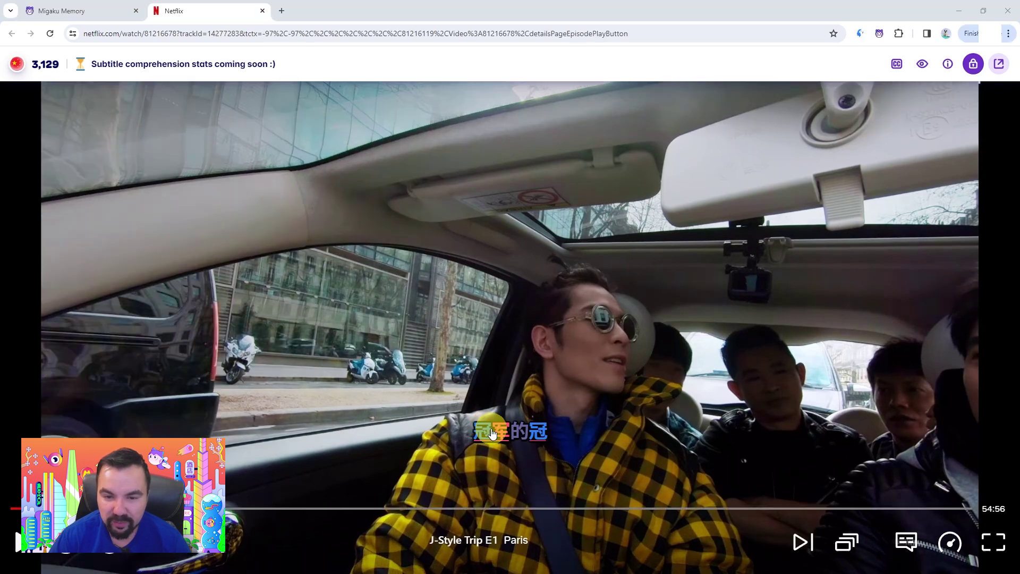
{"action": "left_click", "coordinate": [492, 433]}
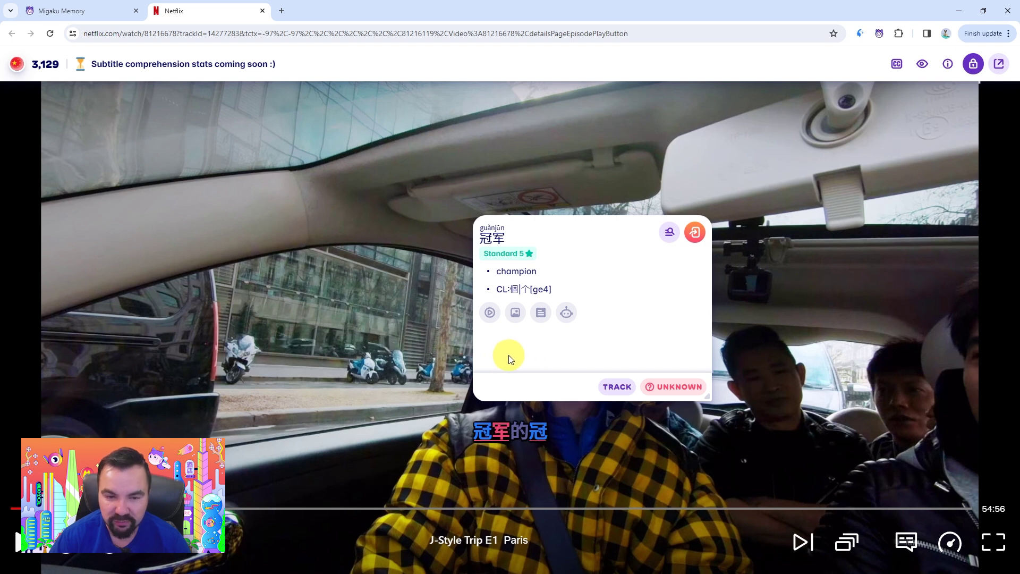
{"action": "left_click", "coordinate": [490, 314]}
{"action": "scroll", "coordinate": [490, 317], "scroll_direction": "down", "scroll_amount": 1}
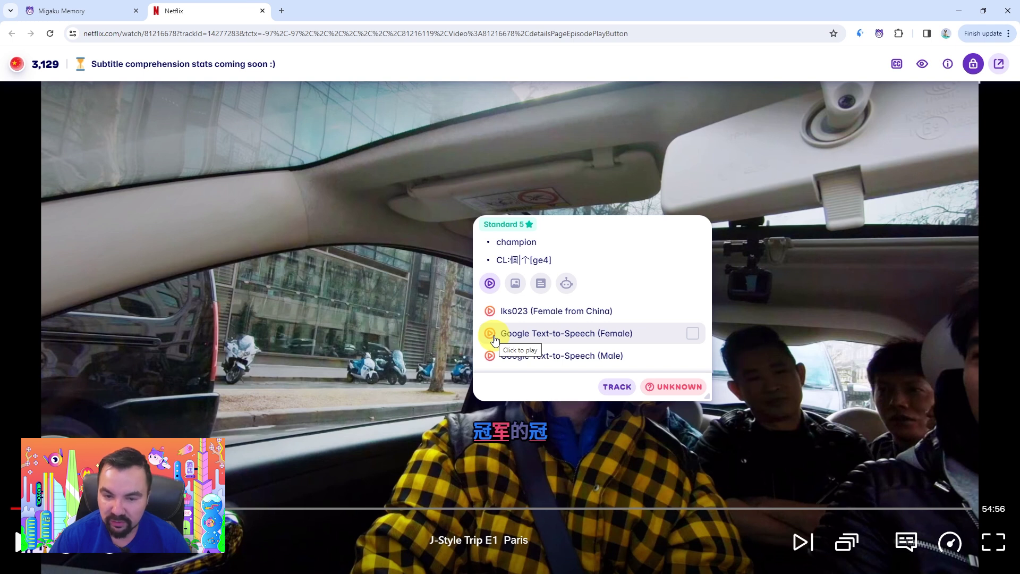
{"action": "left_click", "coordinate": [493, 339]}
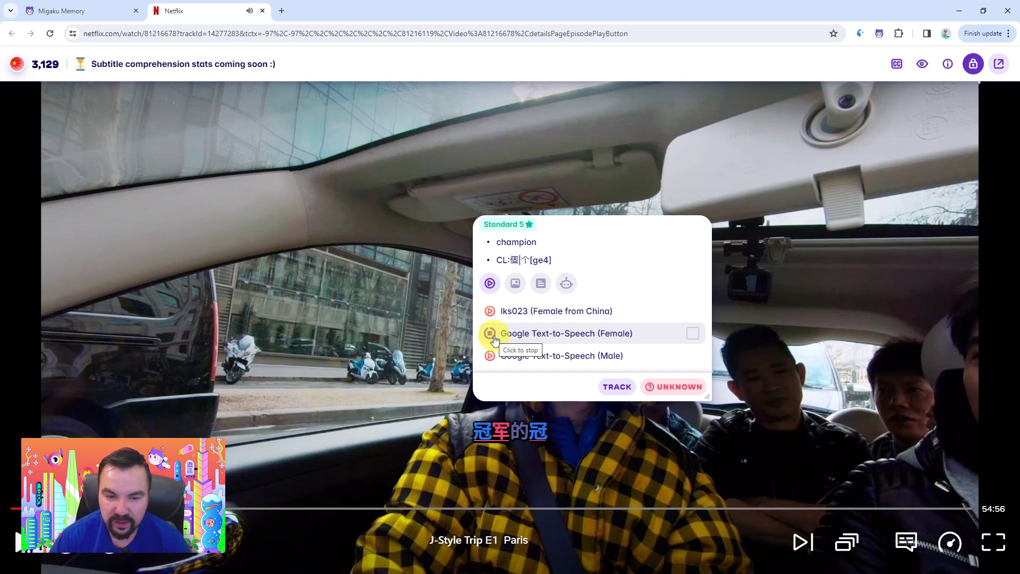
View the example images and example sentences for 冠军 in its dictionary entry.
{"action": "left_click", "coordinate": [519, 283]}
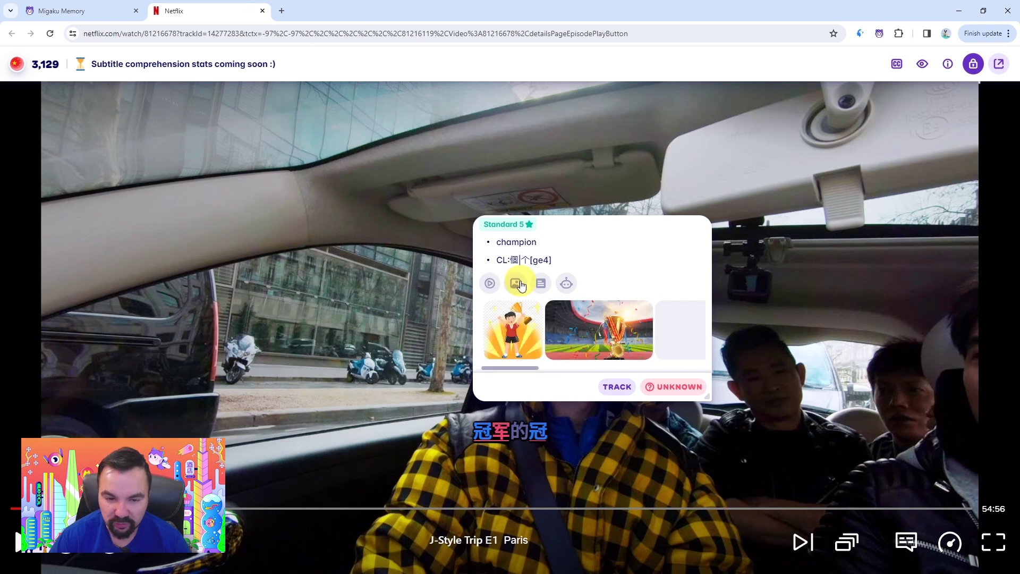
{"action": "left_click", "coordinate": [509, 334]}
{"action": "left_click", "coordinate": [517, 297]}
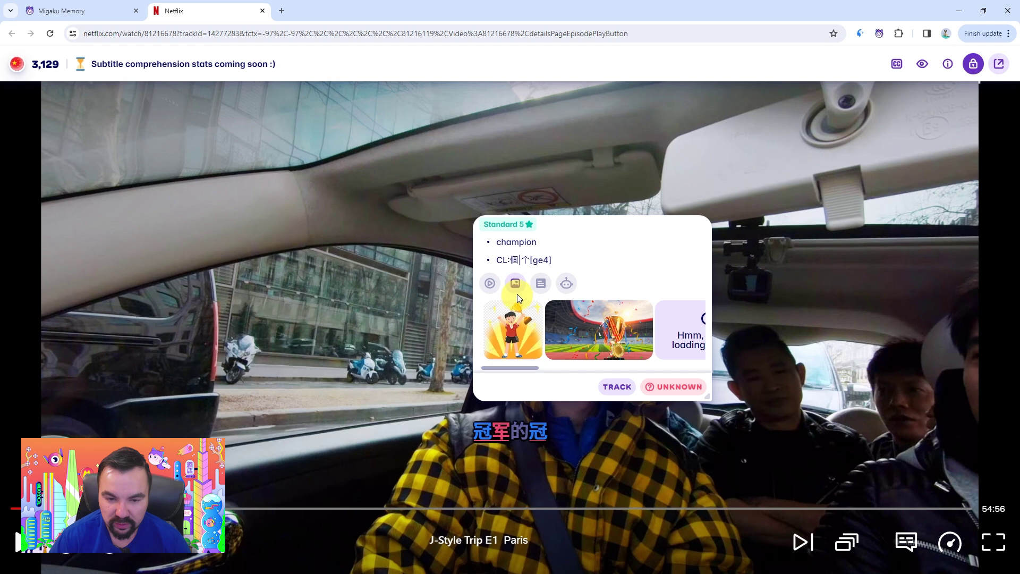
{"action": "left_click", "coordinate": [542, 284]}
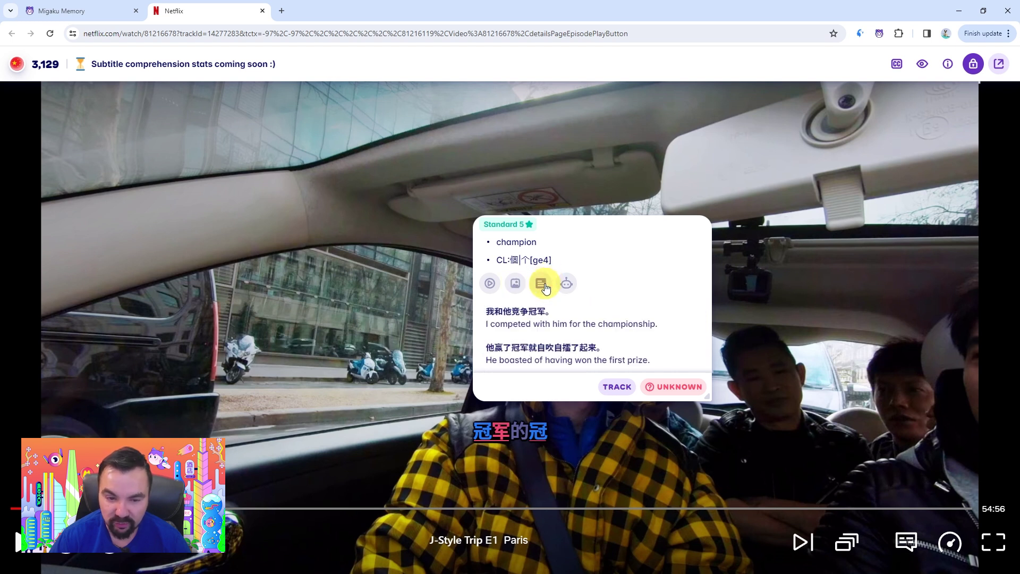
{"action": "scroll", "coordinate": [531, 319], "scroll_direction": "down", "scroll_amount": 1}
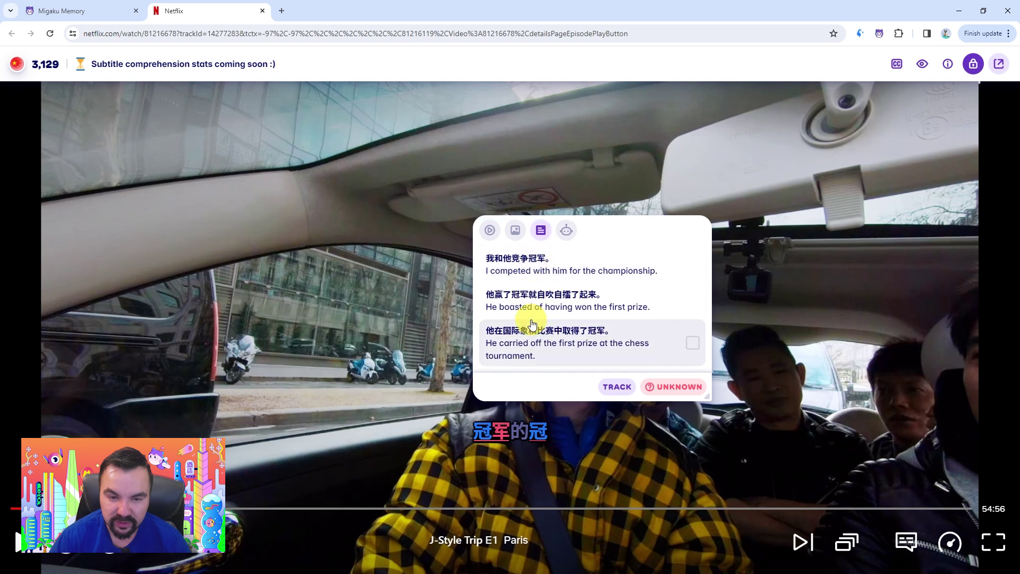
Show the AI explanation of what 冠军 means in context.
{"action": "left_click", "coordinate": [566, 230]}
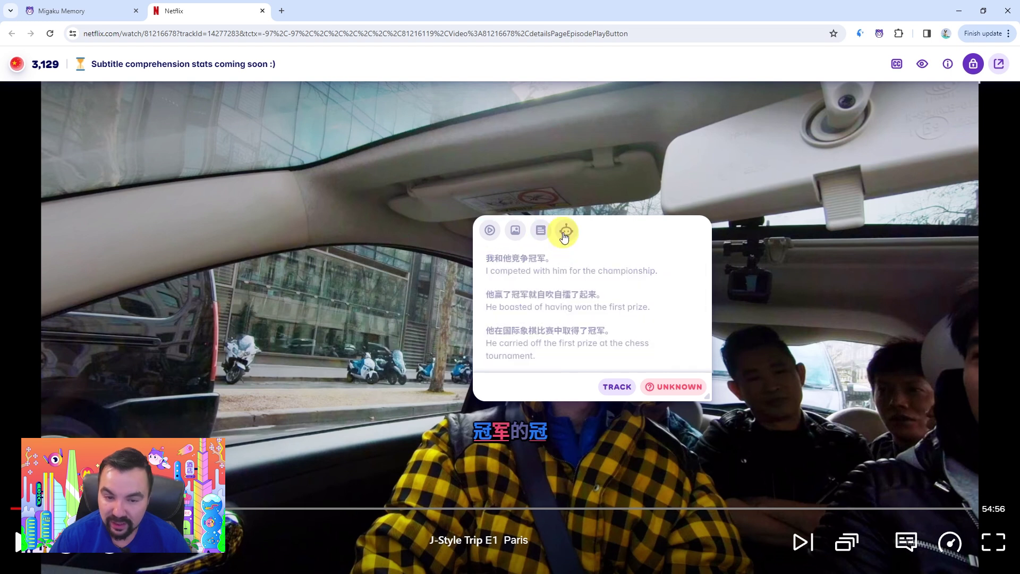
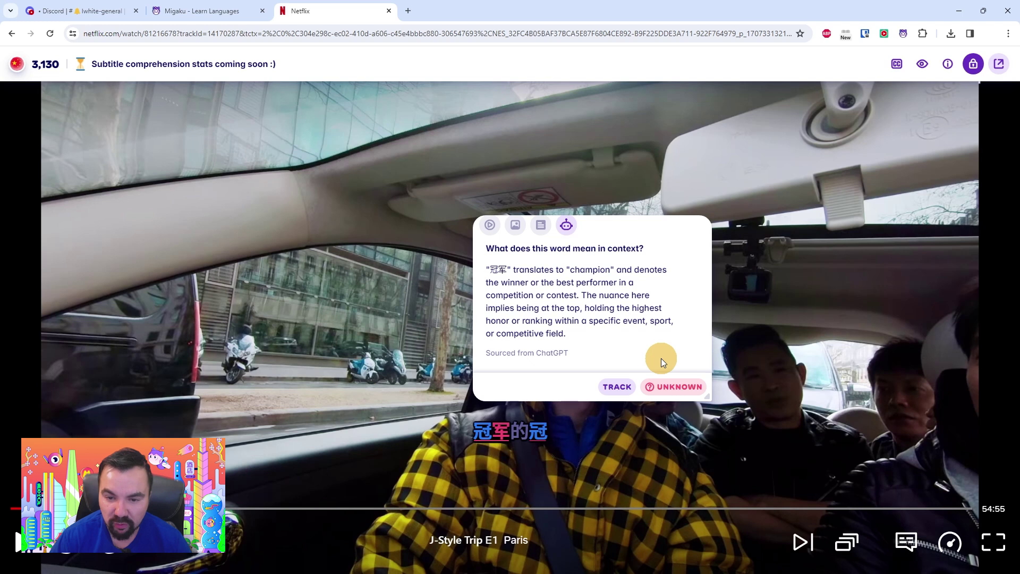
Turn tracking of 冠军 on and off, and switch its status to known and back to unknown.
{"action": "left_click", "coordinate": [628, 388]}
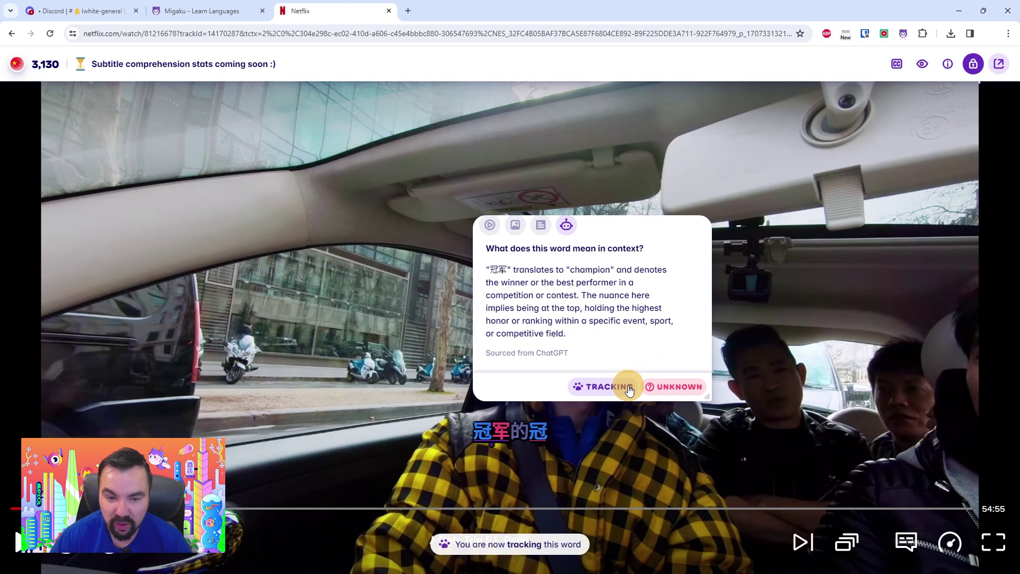
{"action": "left_click", "coordinate": [631, 388]}
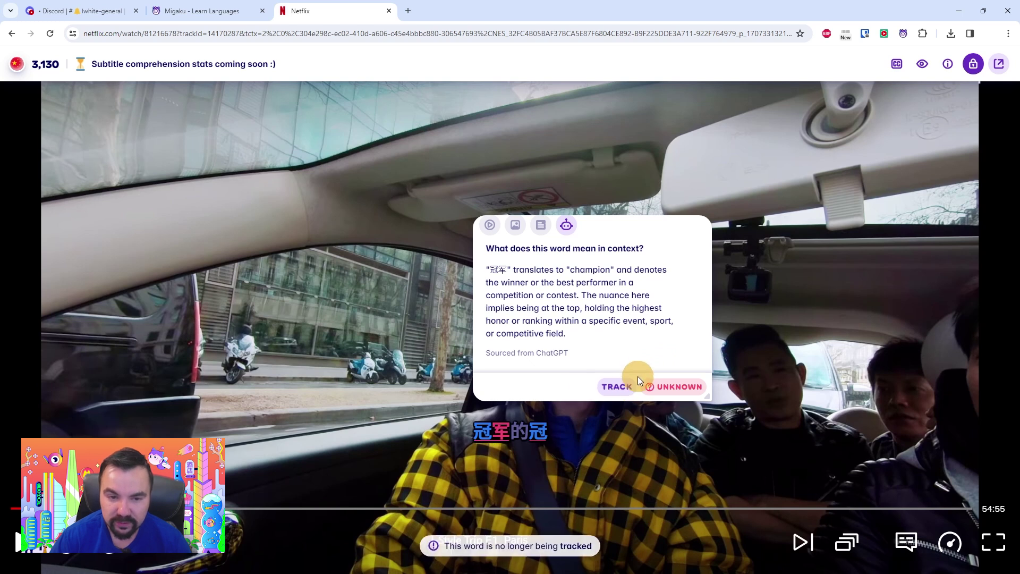
{"action": "left_click", "coordinate": [669, 388]}
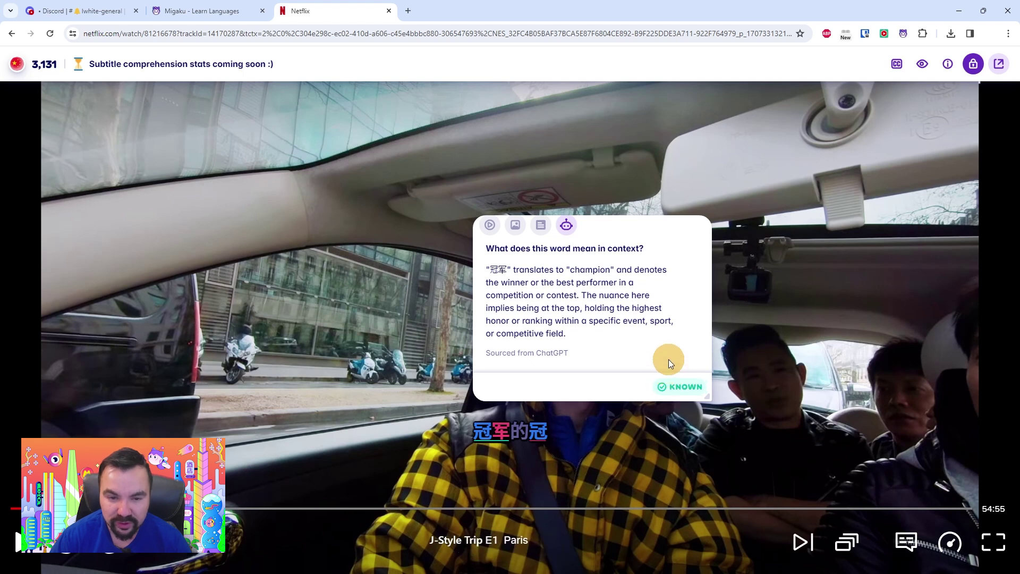
{"action": "left_click", "coordinate": [673, 386]}
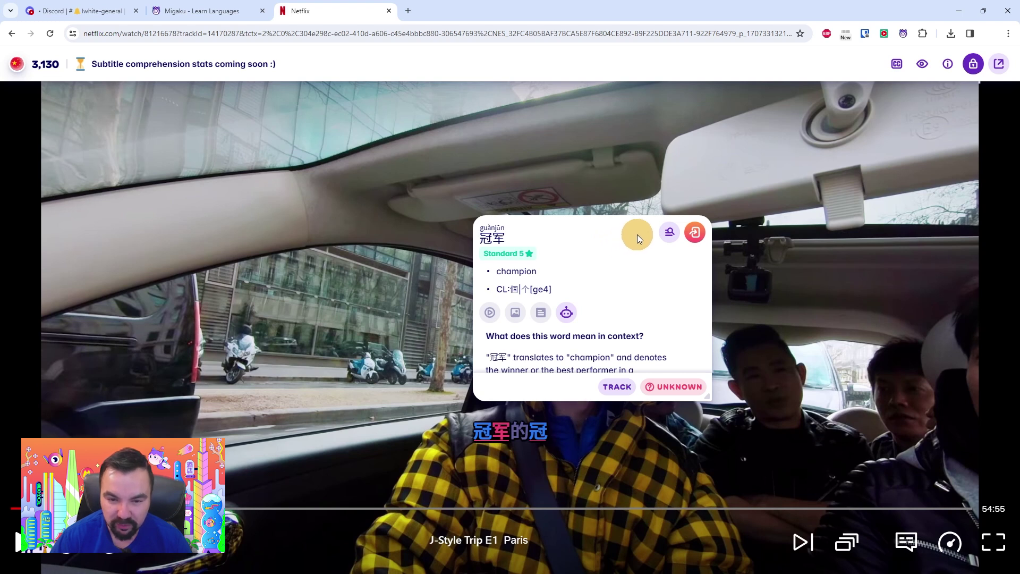
View 冠军 in the full dictionary window with the Card Creator and return to the popup entry.
{"action": "left_click", "coordinate": [666, 234]}
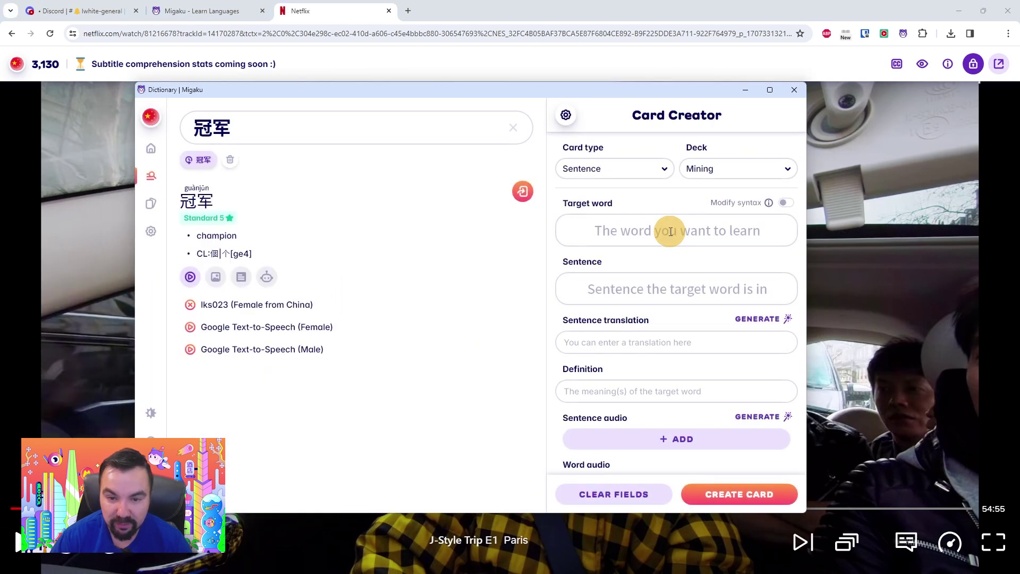
{"action": "key", "text": "Escape"}
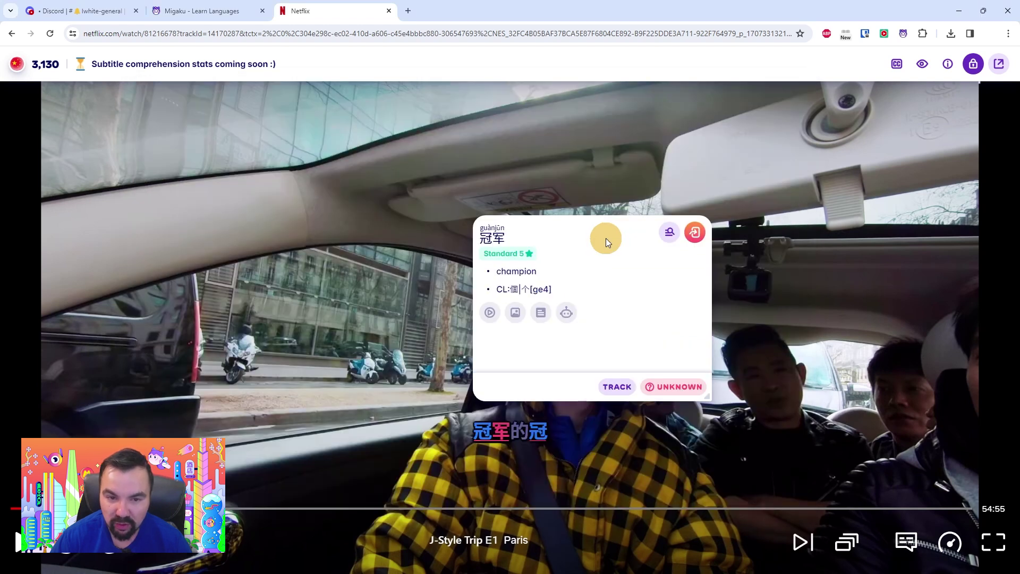
Grant permission for image and audio recording and send 冠军 to the Card Creator.
{"action": "left_click", "coordinate": [695, 233]}
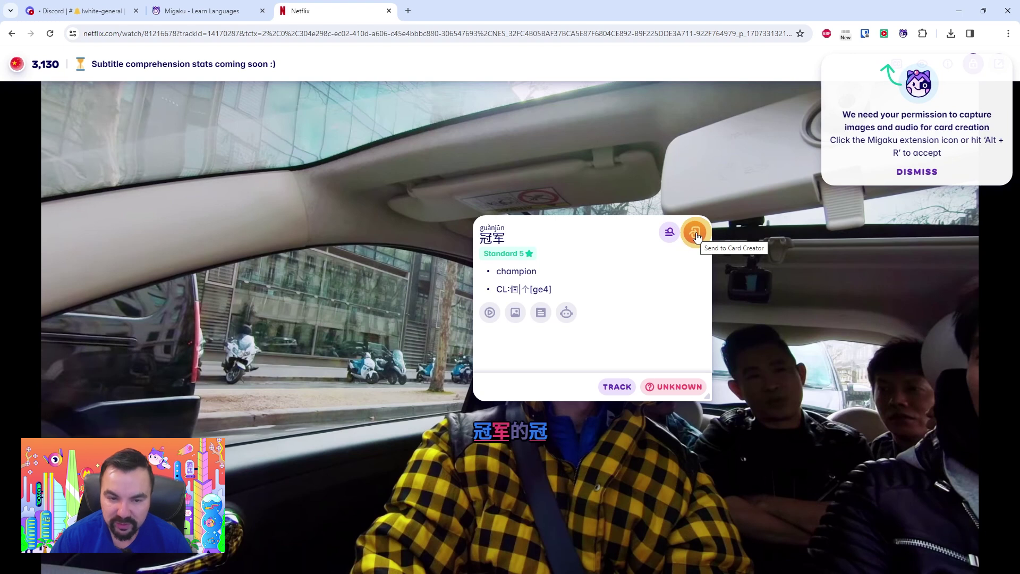
{"action": "left_click", "coordinate": [902, 37]}
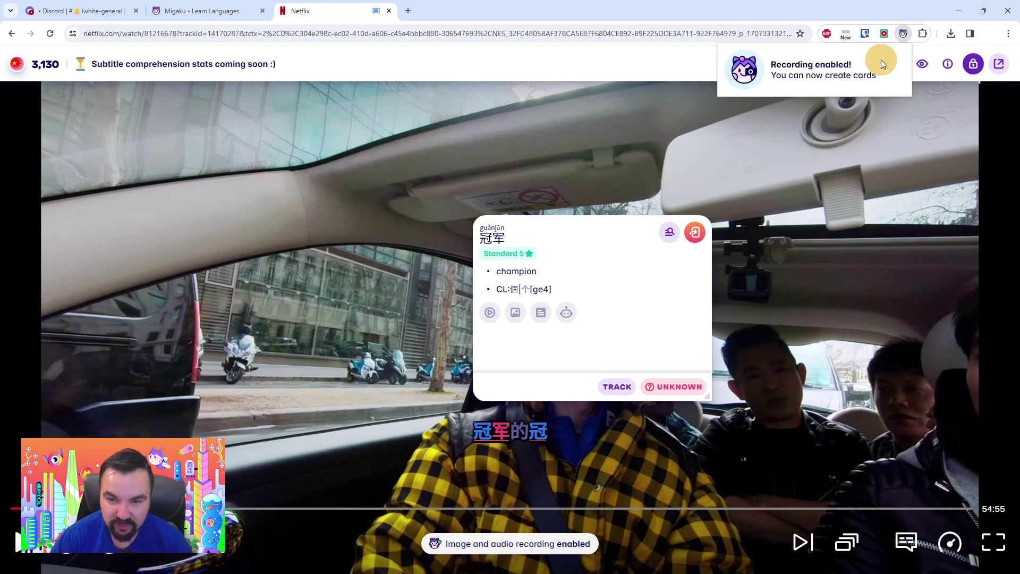
{"action": "left_click", "coordinate": [696, 234]}
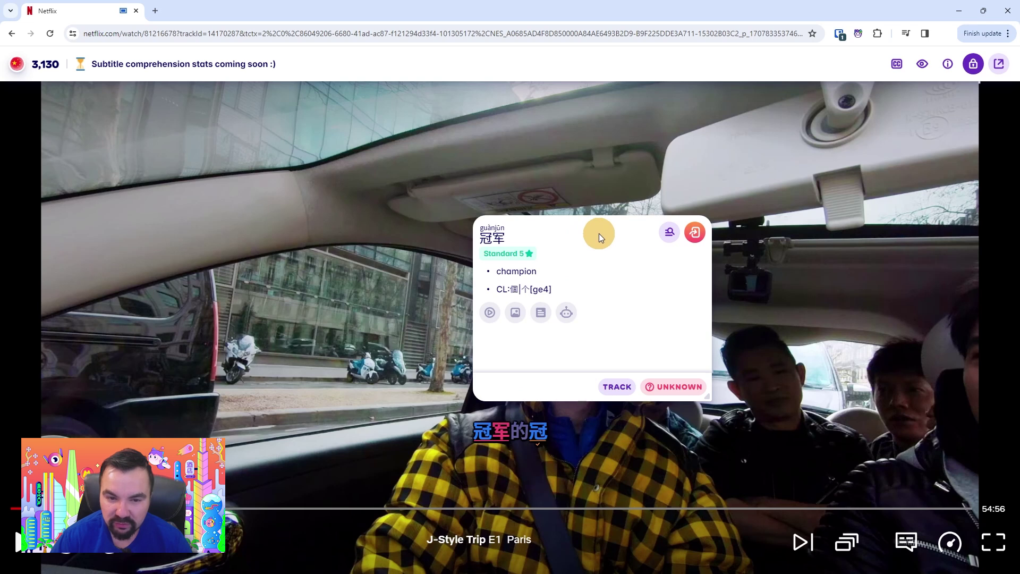
Select the CL:個|个[ge4] definition and the Google Text-to-Speech (Female) audio of 冠军 for the card.
{"action": "mouse_move", "coordinate": [514, 289]}
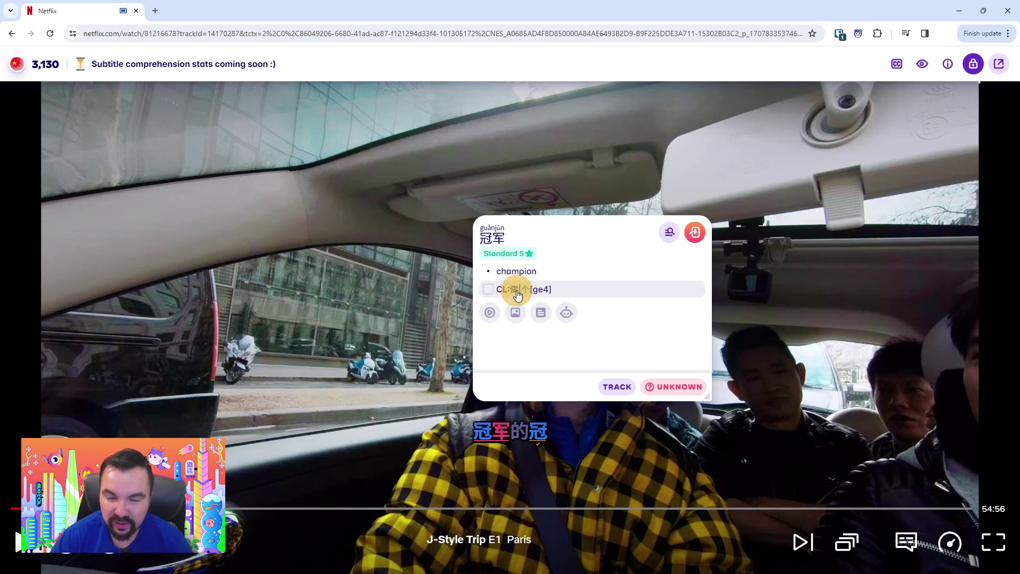
{"action": "left_click", "coordinate": [489, 290]}
{"action": "left_click", "coordinate": [489, 313]}
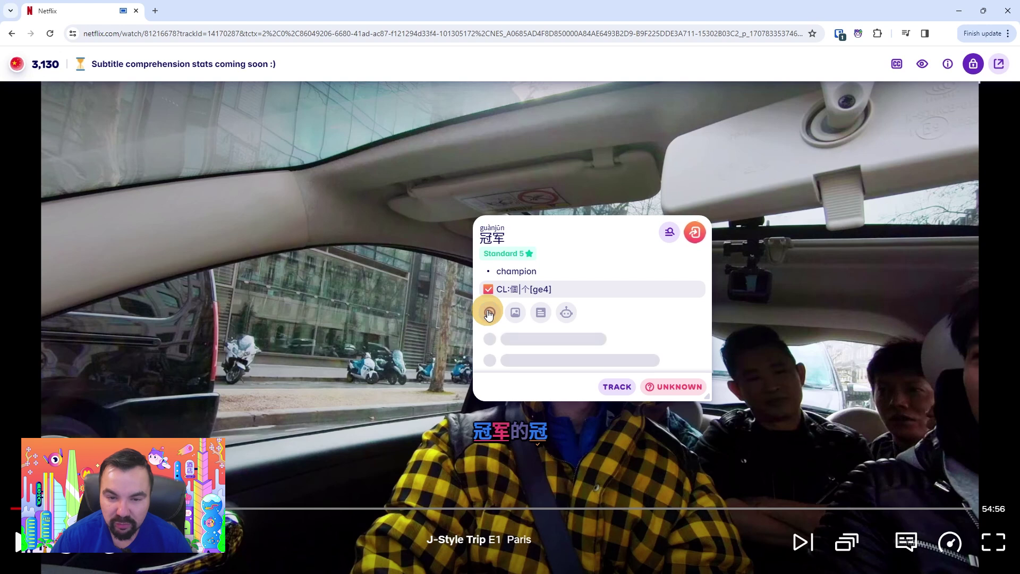
{"action": "scroll", "coordinate": [494, 324], "scroll_direction": "down", "scroll_amount": 1}
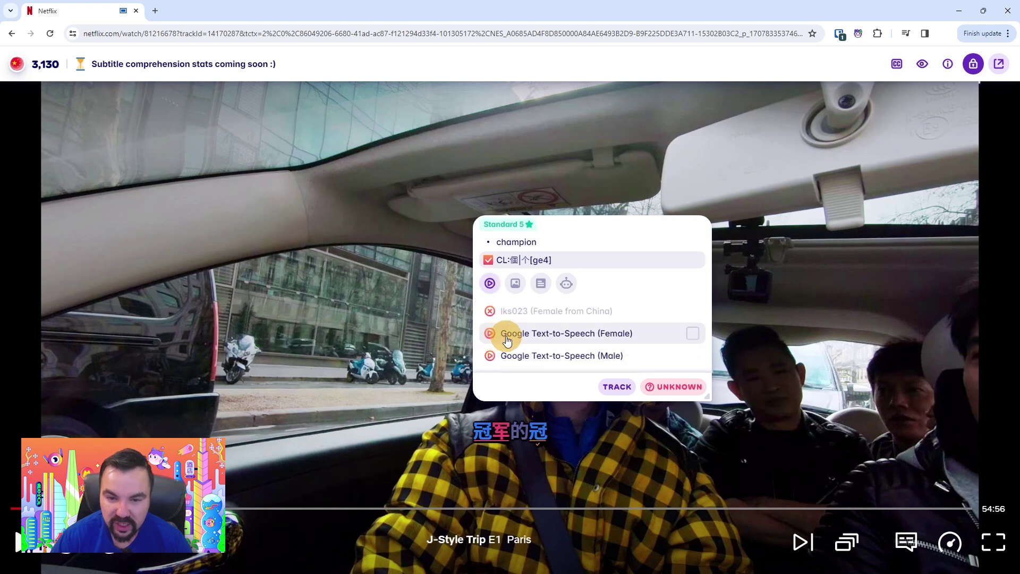
{"action": "left_click", "coordinate": [692, 333]}
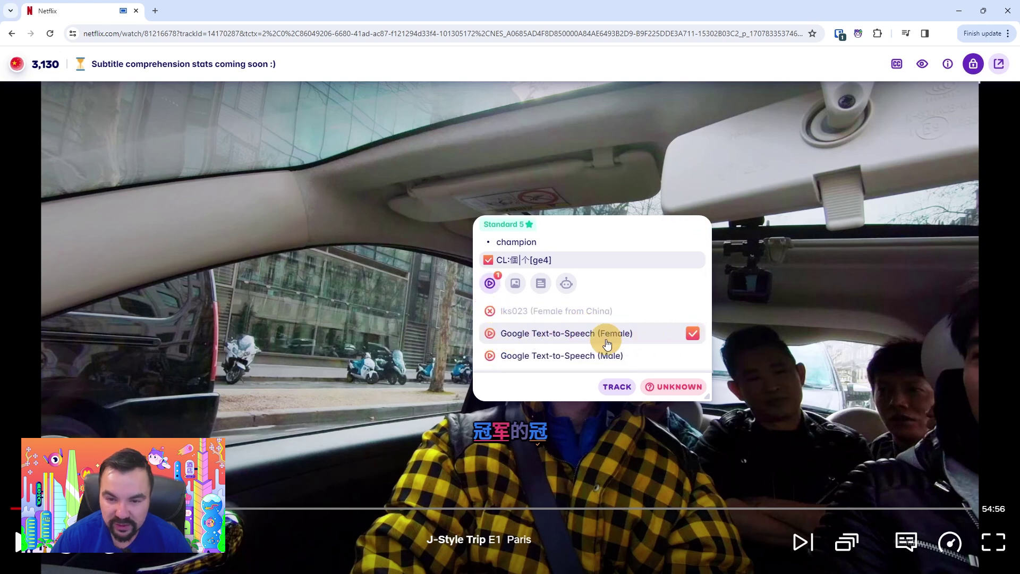
Select the stadium trophy image and the example sentence 我和他竞争冠军。 for the 冠军 card.
{"action": "left_click", "coordinate": [518, 285]}
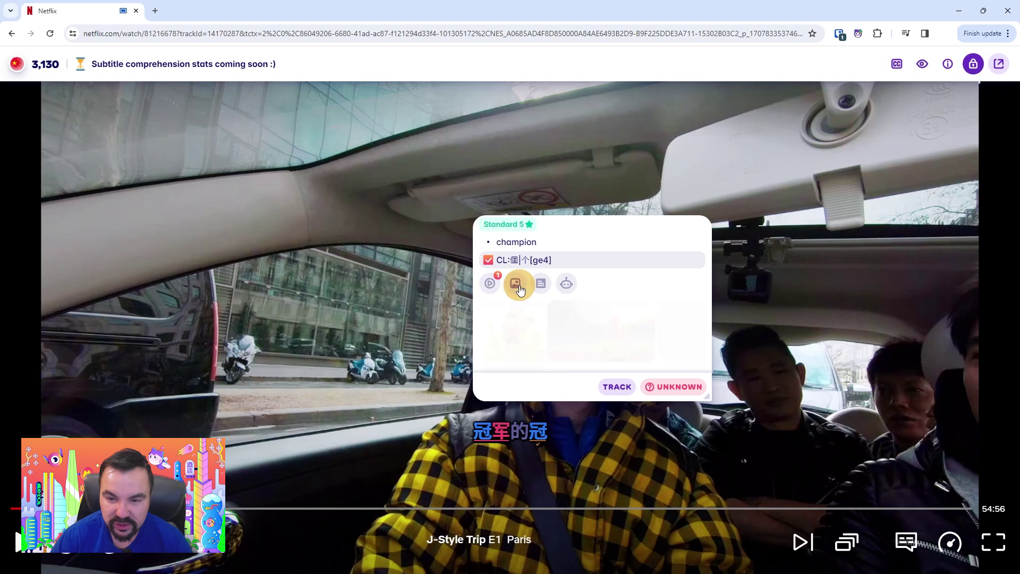
{"action": "left_click", "coordinate": [550, 296]}
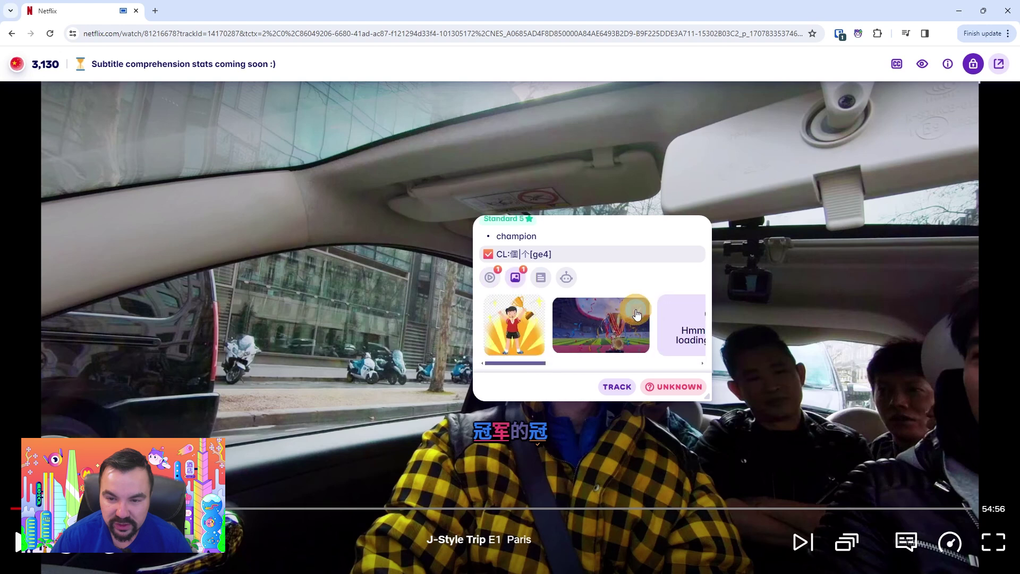
{"action": "left_click", "coordinate": [542, 281]}
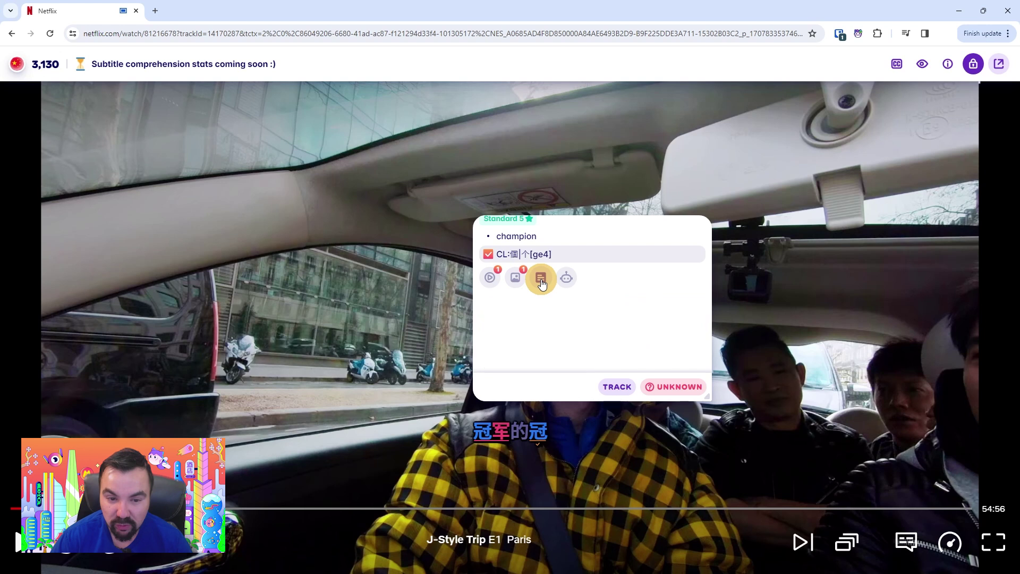
{"action": "left_click", "coordinate": [689, 311]}
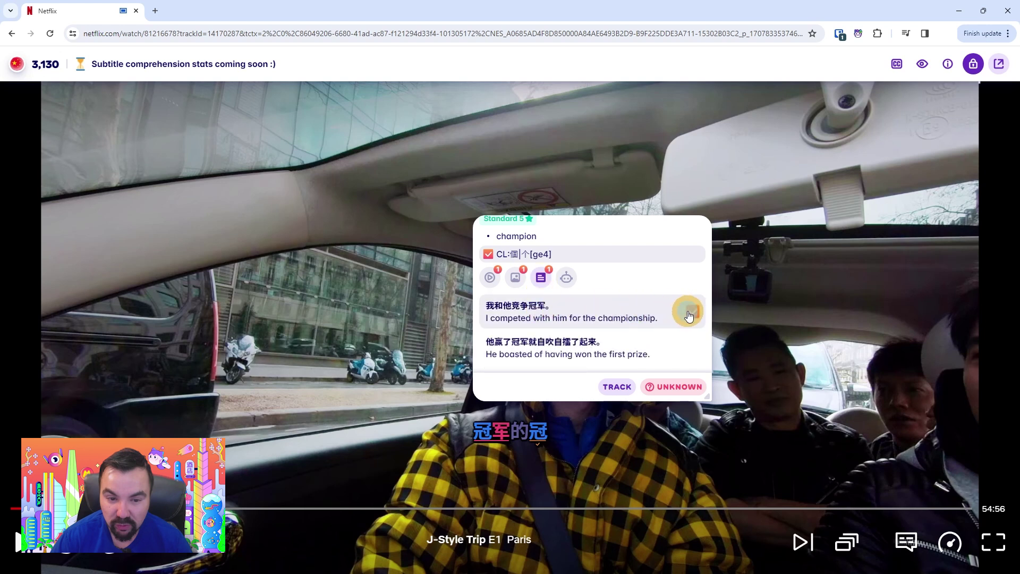
Select the AI explanation of 冠军 in context and send all selected details to the Card Creator.
{"action": "left_click", "coordinate": [568, 278]}
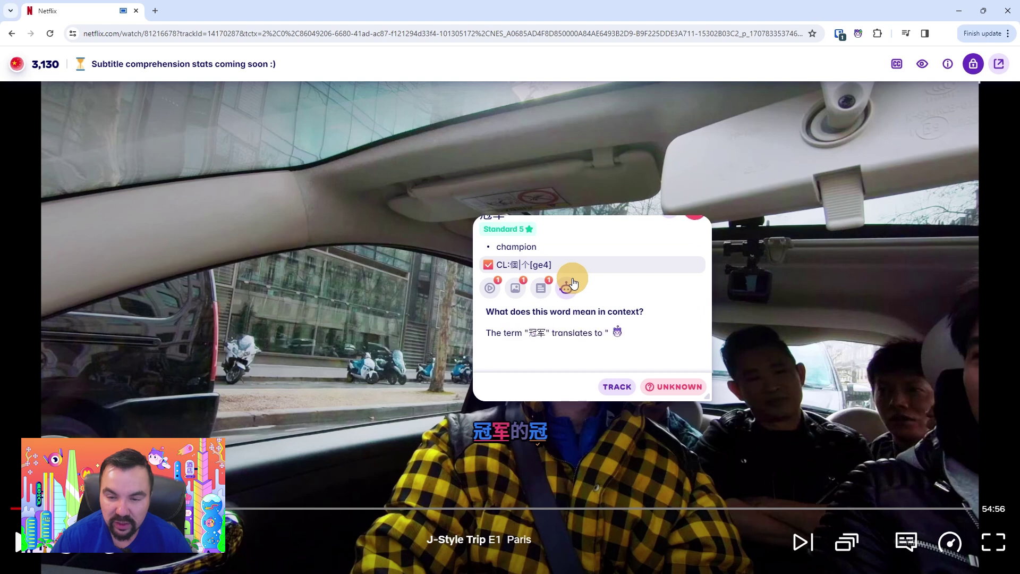
{"action": "left_click", "coordinate": [692, 292]}
{"action": "scroll", "coordinate": [691, 293], "scroll_direction": "up", "scroll_amount": 3}
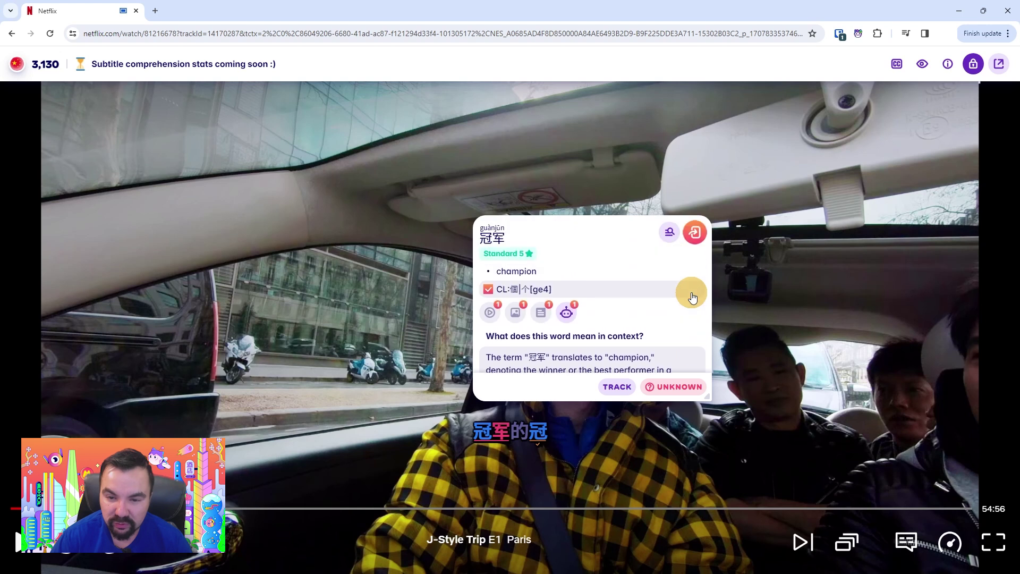
{"action": "left_click", "coordinate": [693, 233]}
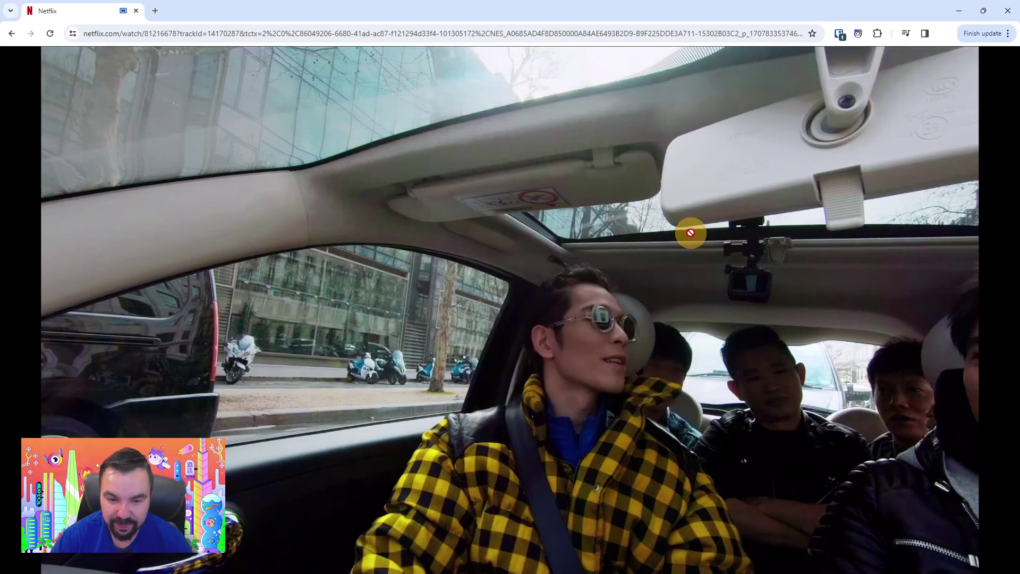
Review the filled card fields down to the notes and create the card in the Mining deck.
{"action": "scroll", "coordinate": [699, 232], "scroll_direction": "down", "scroll_amount": 6}
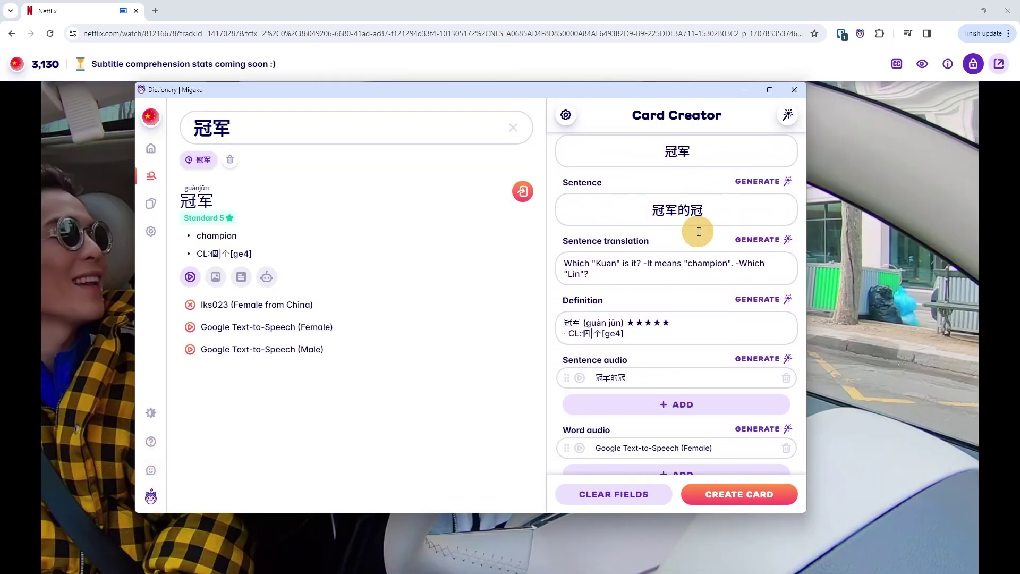
{"action": "scroll", "coordinate": [699, 232], "scroll_direction": "down", "scroll_amount": 7}
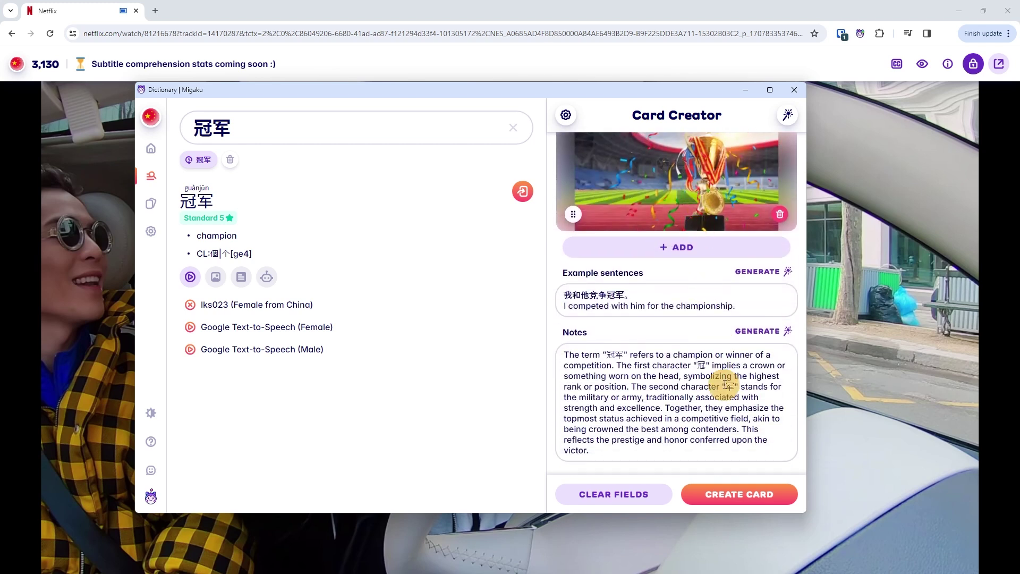
{"action": "left_click", "coordinate": [729, 494]}
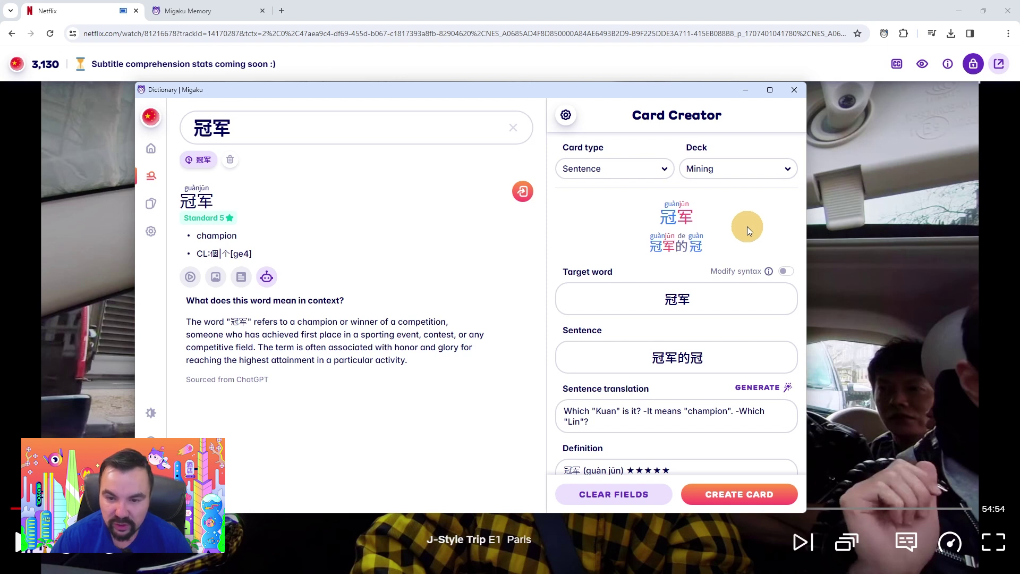
Enable Modify syntax for the 冠军 card and consult the Mandarin section of the linked syntax reference guide.
{"action": "left_click", "coordinate": [785, 272]}
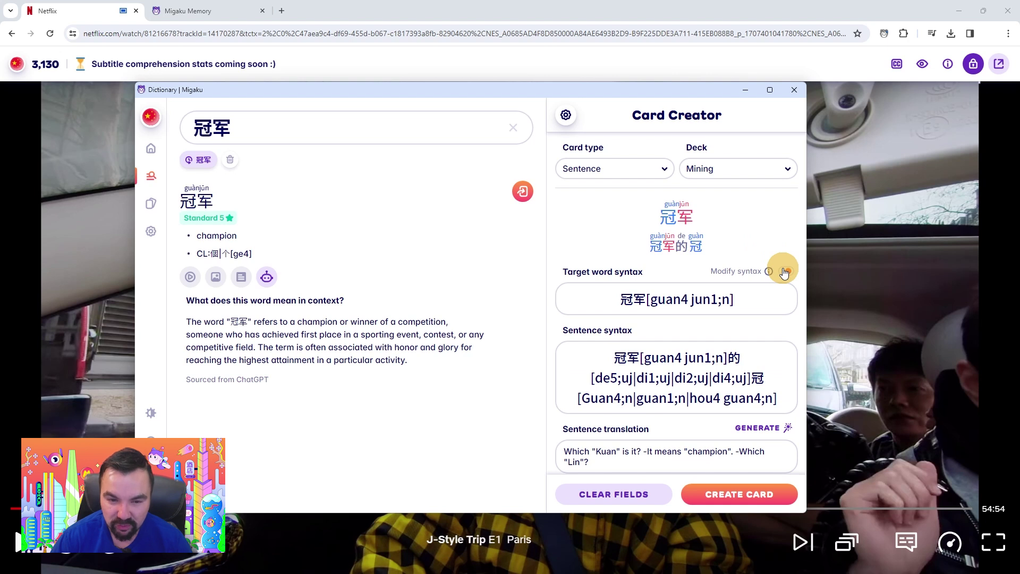
{"action": "mouse_move", "coordinate": [768, 272]}
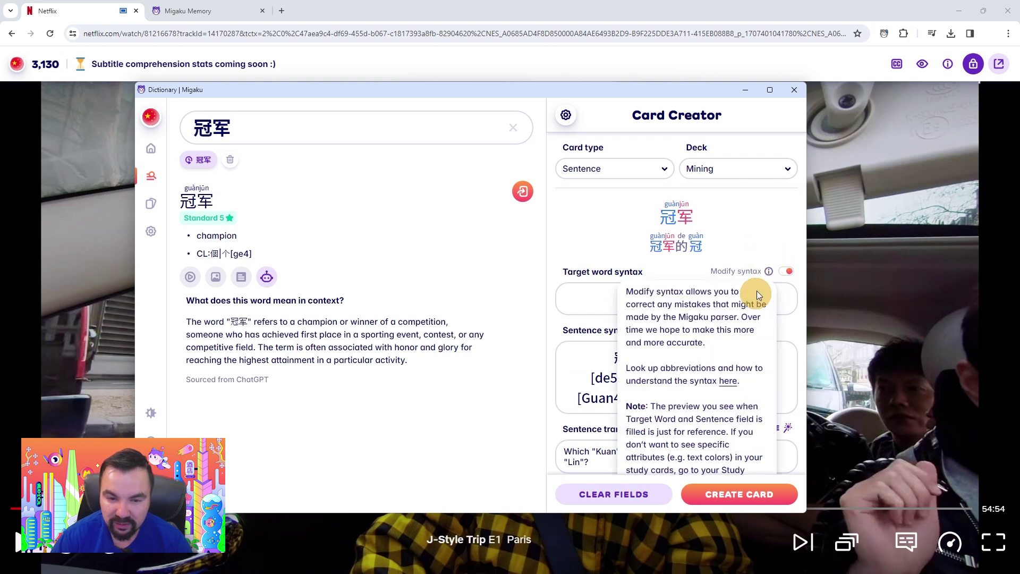
{"action": "left_click", "coordinate": [733, 381]}
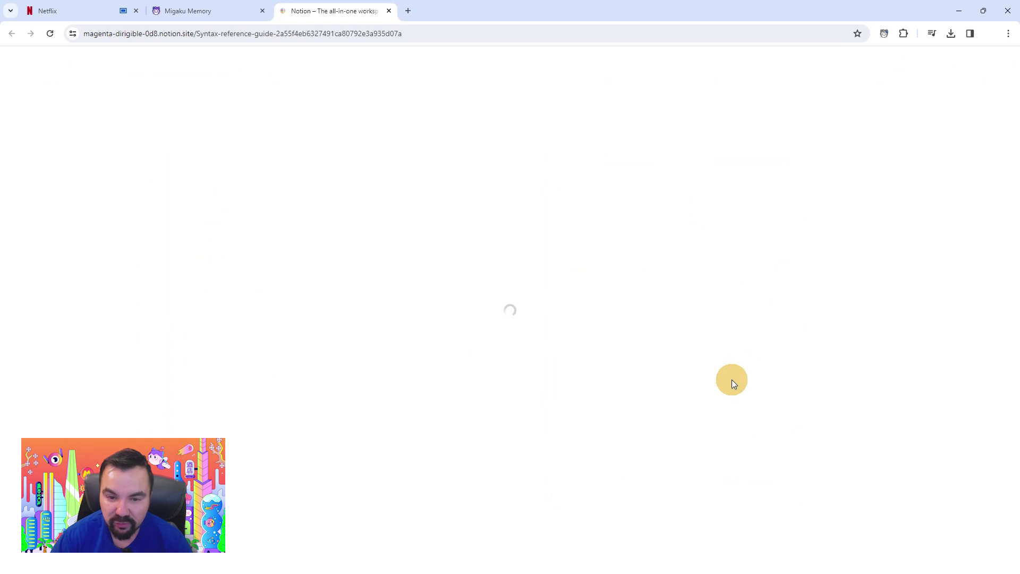
{"action": "scroll", "coordinate": [731, 380], "scroll_direction": "down", "scroll_amount": 6}
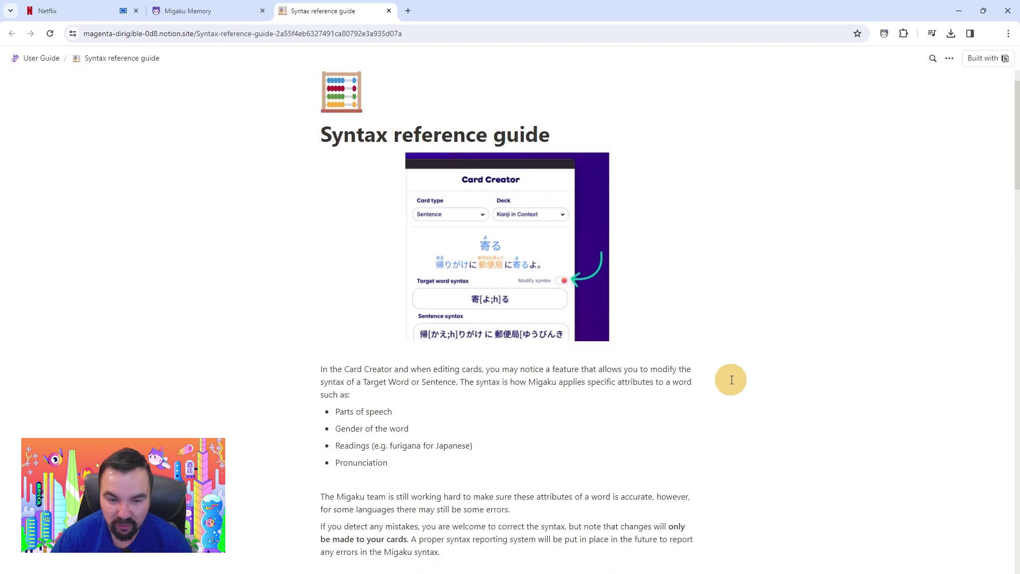
{"action": "scroll", "coordinate": [728, 382], "scroll_direction": "down", "scroll_amount": 10}
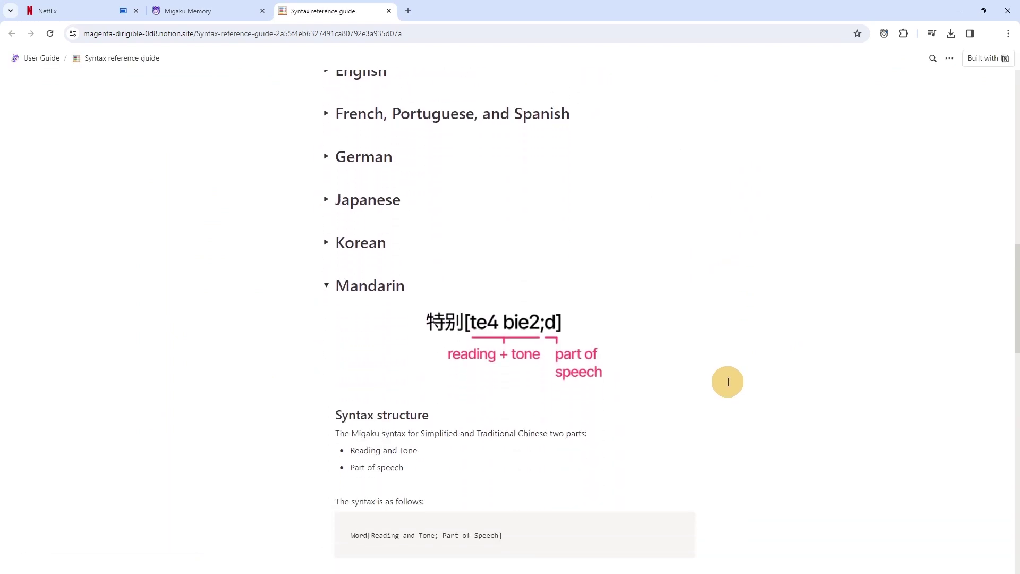
{"action": "scroll", "coordinate": [729, 381], "scroll_direction": "down", "scroll_amount": 2}
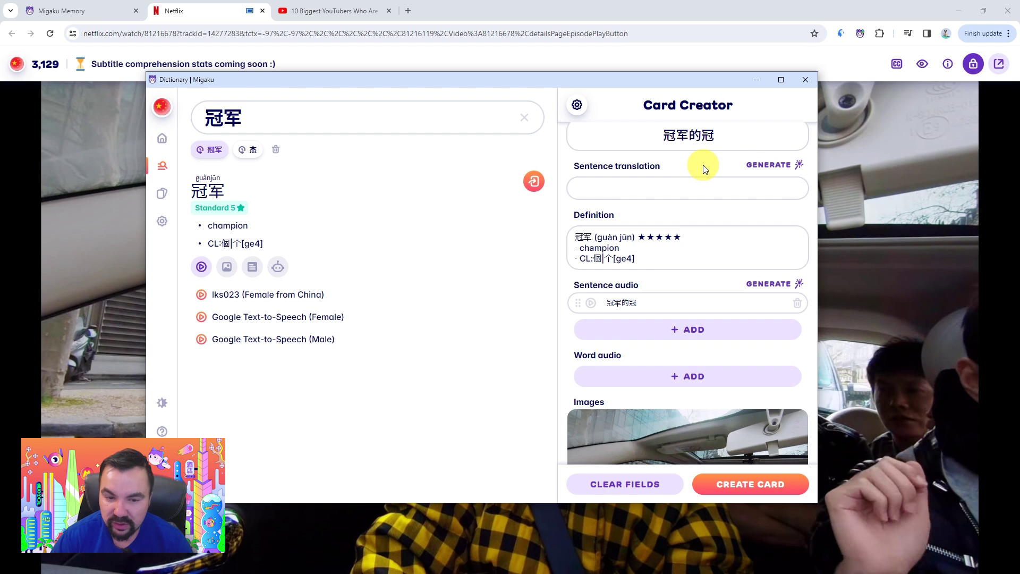
Generate the card's sentence translation and sentence audio, and add the dictionary definition CL:個|个[ge4] to it.
{"action": "left_click", "coordinate": [763, 165]}
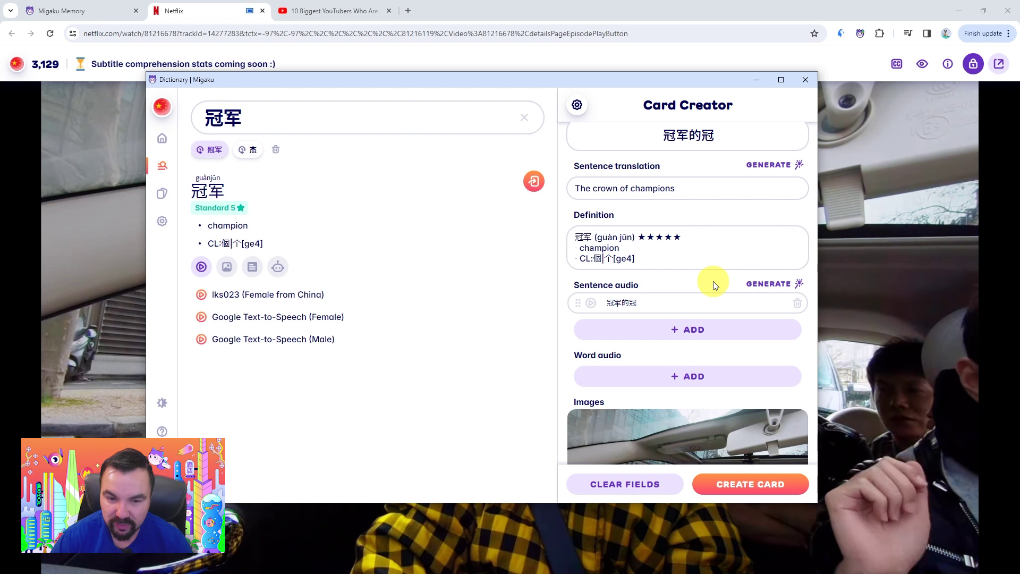
{"action": "left_click", "coordinate": [511, 226]}
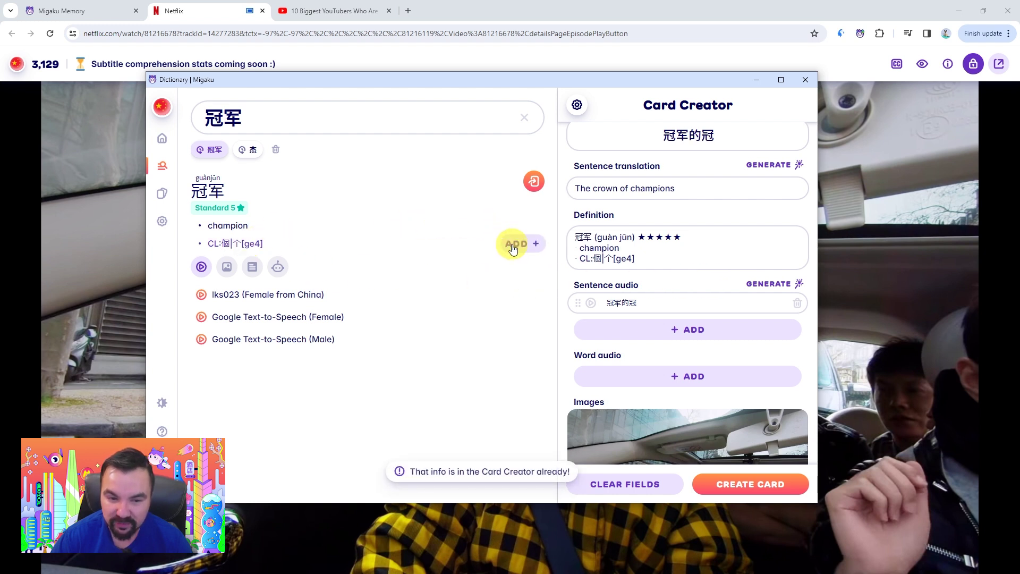
{"action": "left_click", "coordinate": [511, 243]}
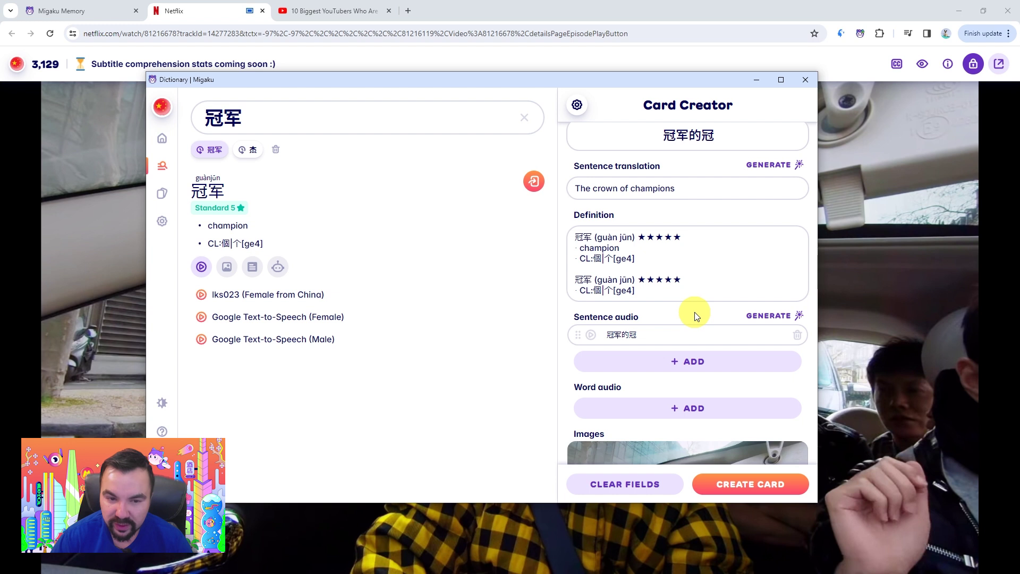
{"action": "left_click", "coordinate": [758, 316]}
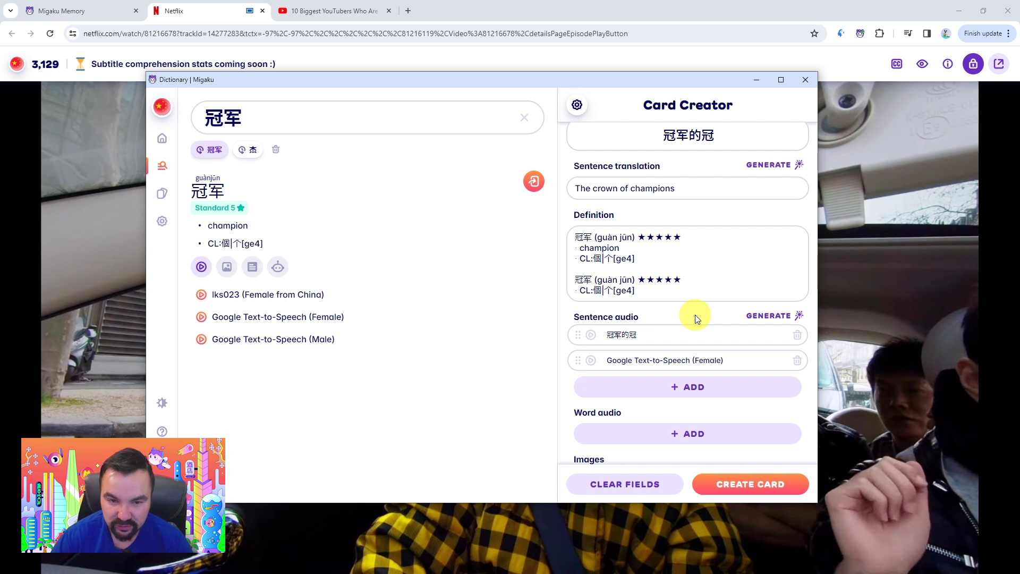
Add the Google Text-to-Speech (Female) recording as word audio and the cartoon trophy winner picture as an extra image on the 冠军 card.
{"action": "scroll", "coordinate": [695, 314], "scroll_direction": "down", "scroll_amount": 3}
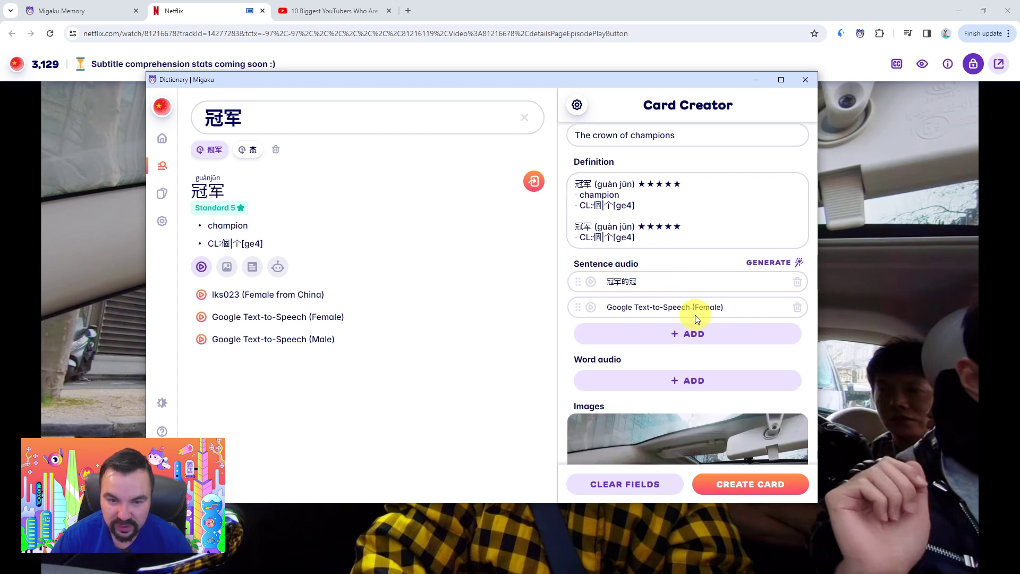
{"action": "mouse_move", "coordinate": [399, 317]}
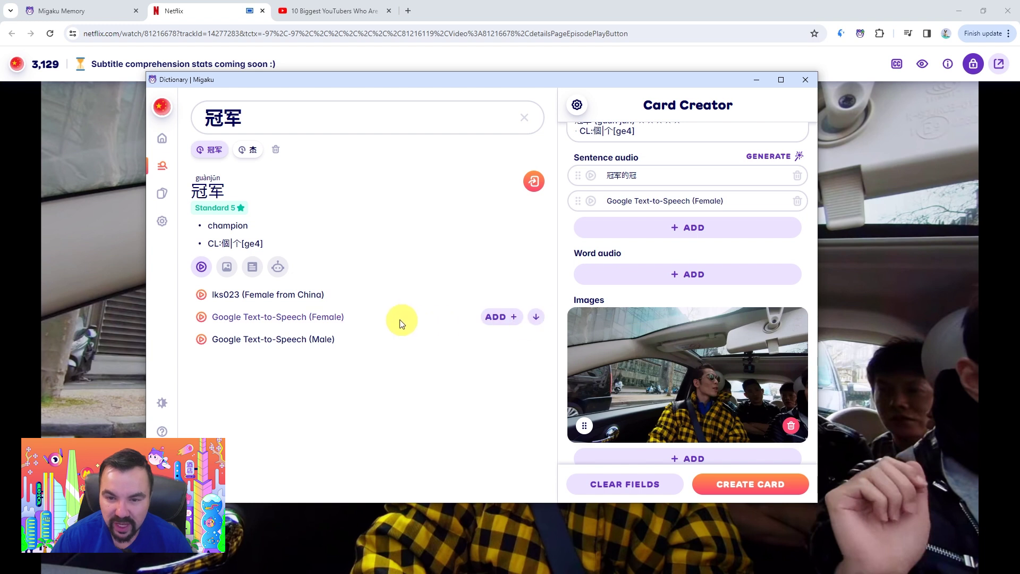
{"action": "left_click", "coordinate": [494, 319]}
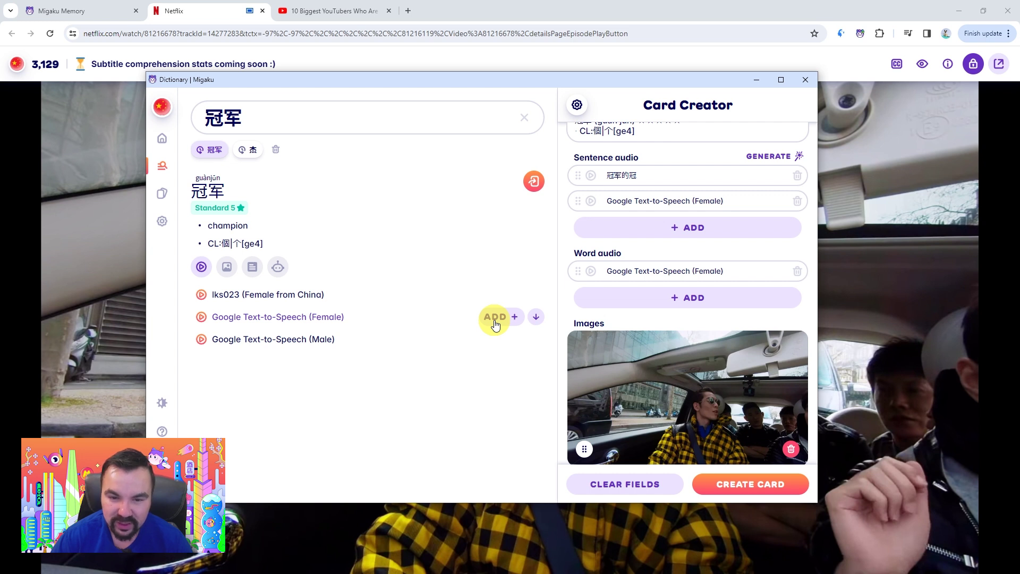
{"action": "scroll", "coordinate": [595, 323], "scroll_direction": "down", "scroll_amount": 3}
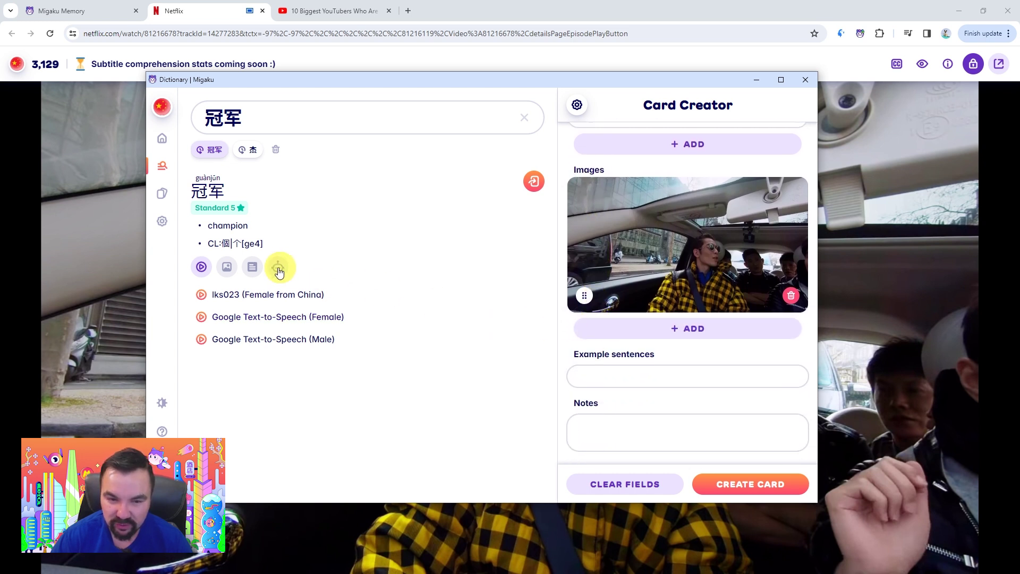
{"action": "left_click", "coordinate": [224, 267]}
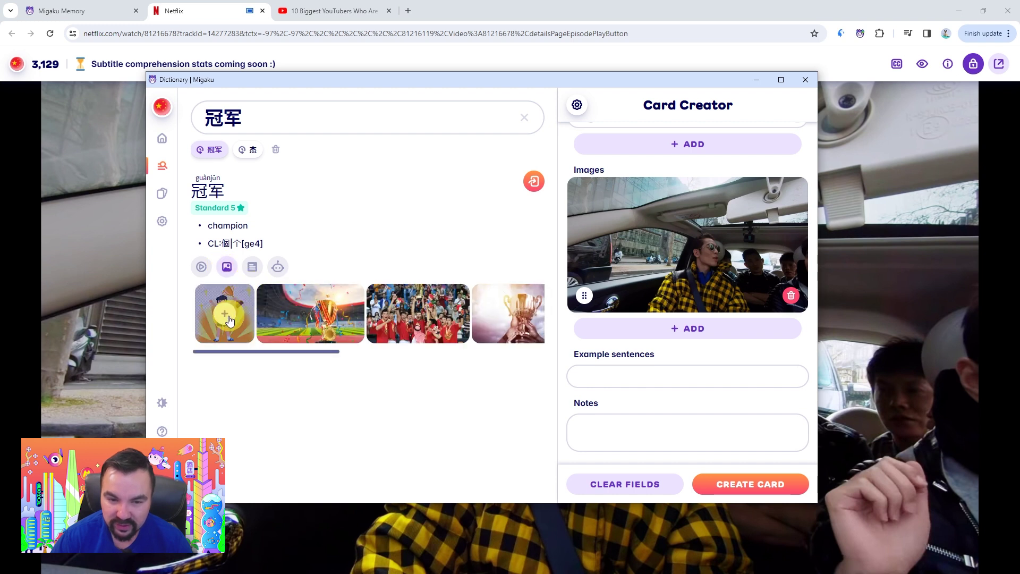
{"action": "left_click_drag", "start_coordinate": [232, 317], "coordinate": [680, 310]}
Add the example sentence 我和他竞争冠军。 with its English translation to the 冠军 card.
{"action": "scroll", "coordinate": [680, 310], "scroll_direction": "down", "scroll_amount": 3}
{"action": "left_click", "coordinate": [252, 267]}
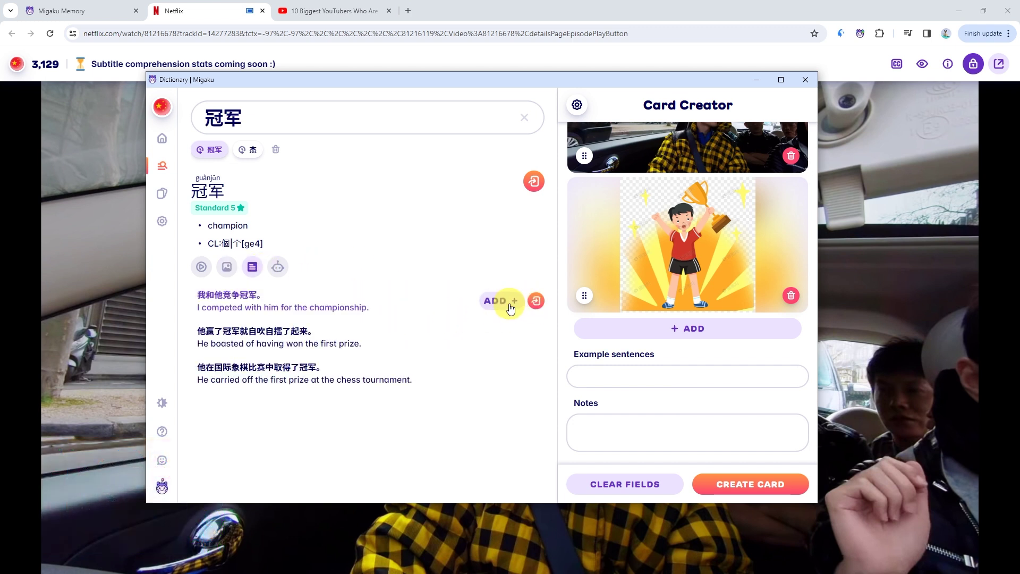
{"action": "left_click", "coordinate": [509, 301]}
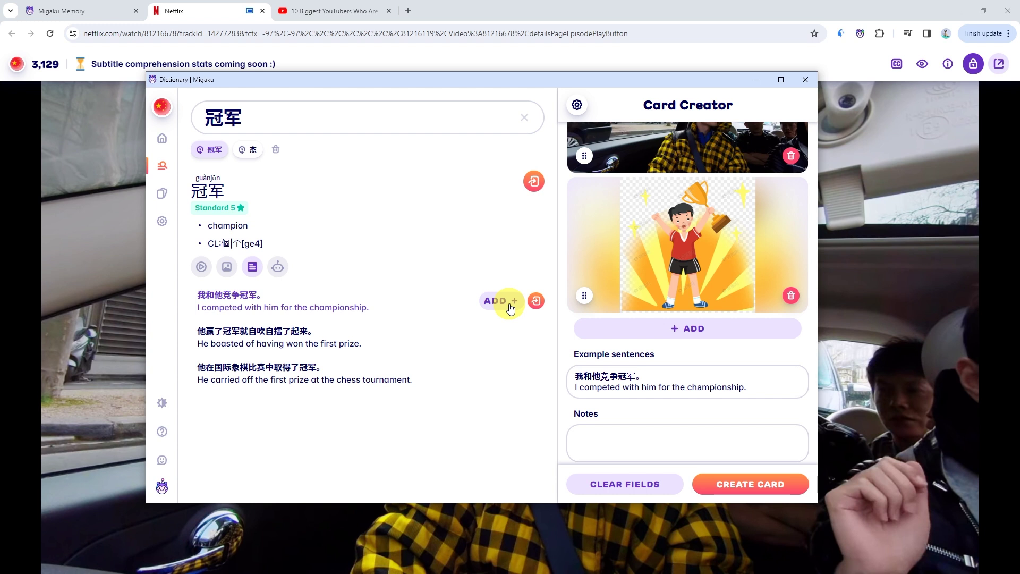
Add the AI explanation of 冠军 in context to the card's notes and create the card in the Mining deck.
{"action": "left_click", "coordinate": [282, 276]}
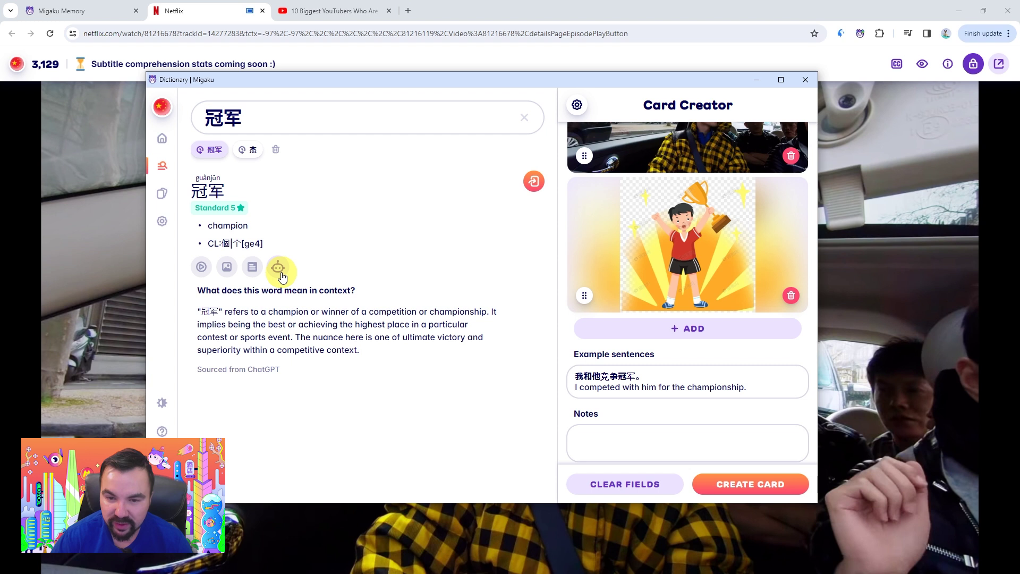
{"action": "left_click", "coordinate": [521, 334]}
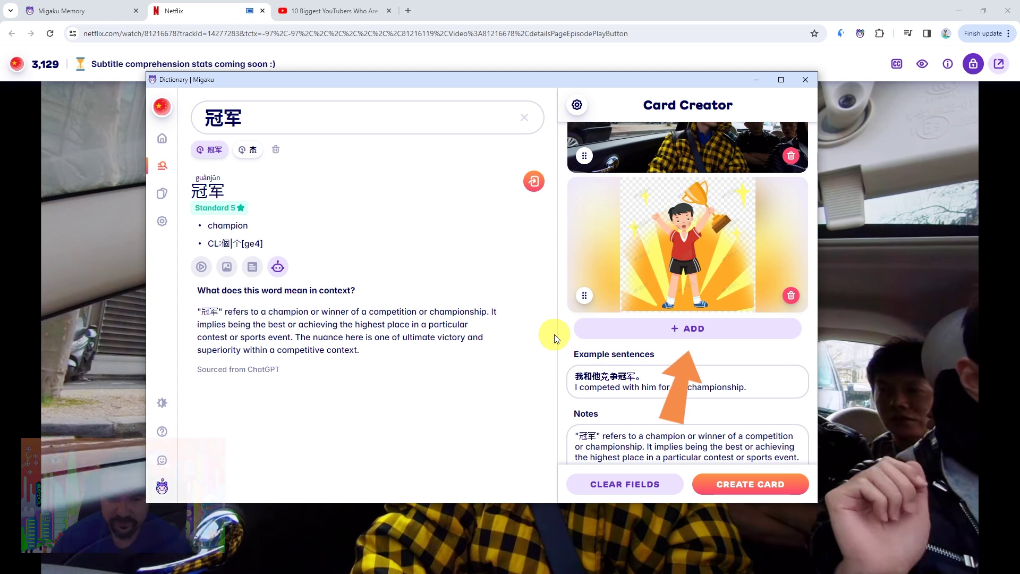
{"action": "scroll", "coordinate": [570, 331], "scroll_direction": "down", "scroll_amount": 1}
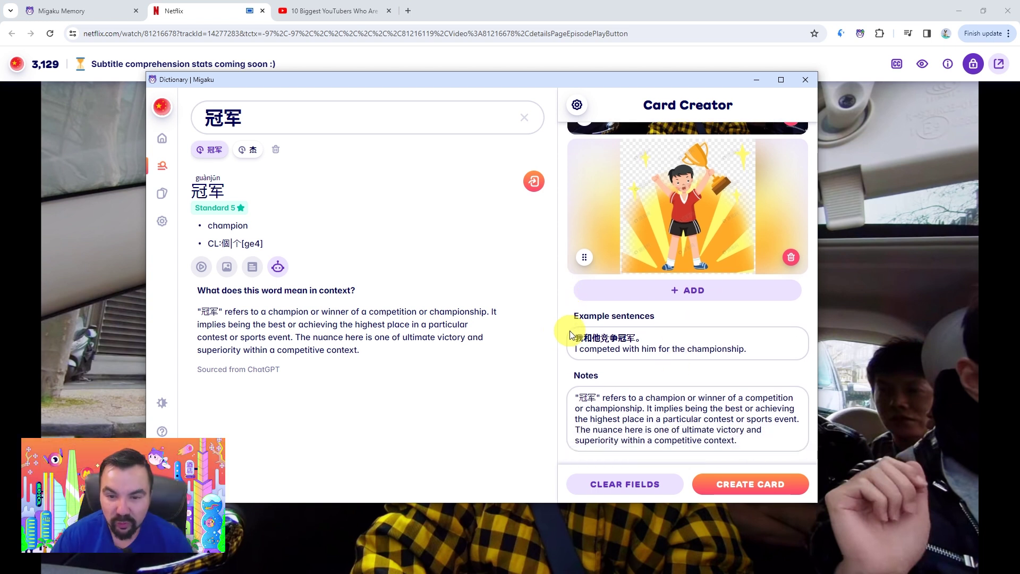
{"action": "left_click", "coordinate": [742, 479]}
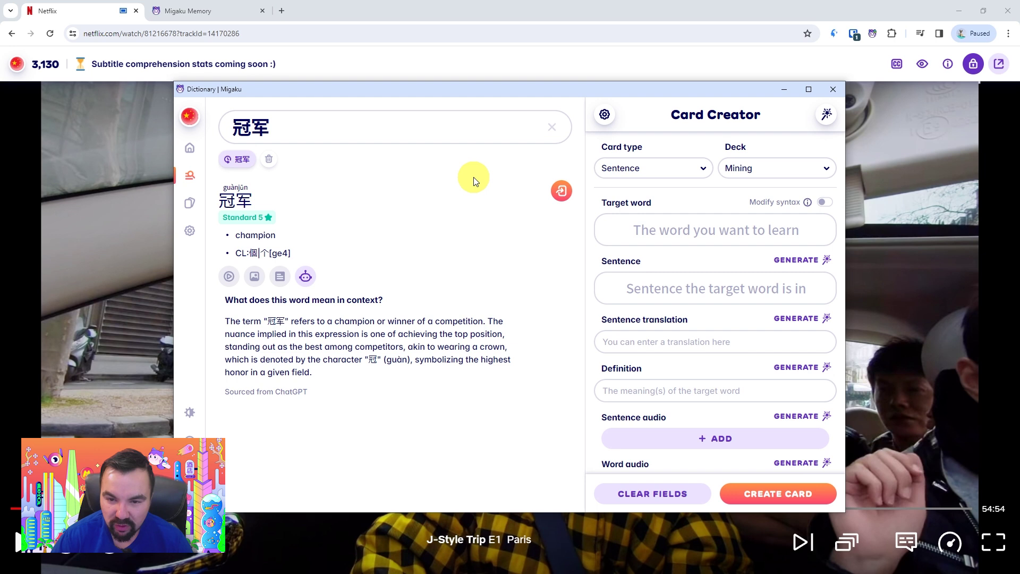
Switch to Migaku Memory and open the new 冠军 card from the recently added cards in the collection.
{"action": "left_click", "coordinate": [224, 11]}
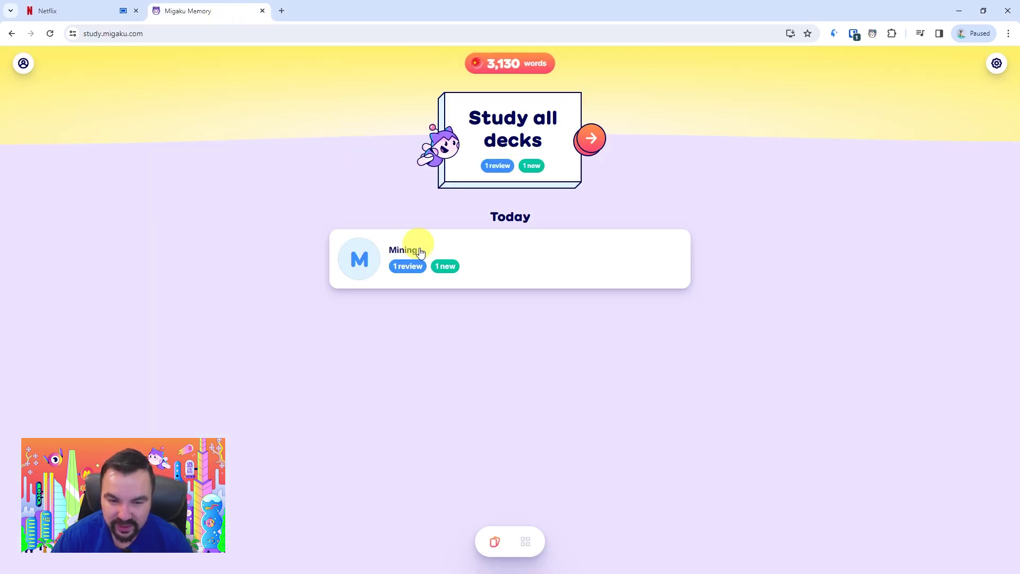
{"action": "left_click", "coordinate": [530, 545]}
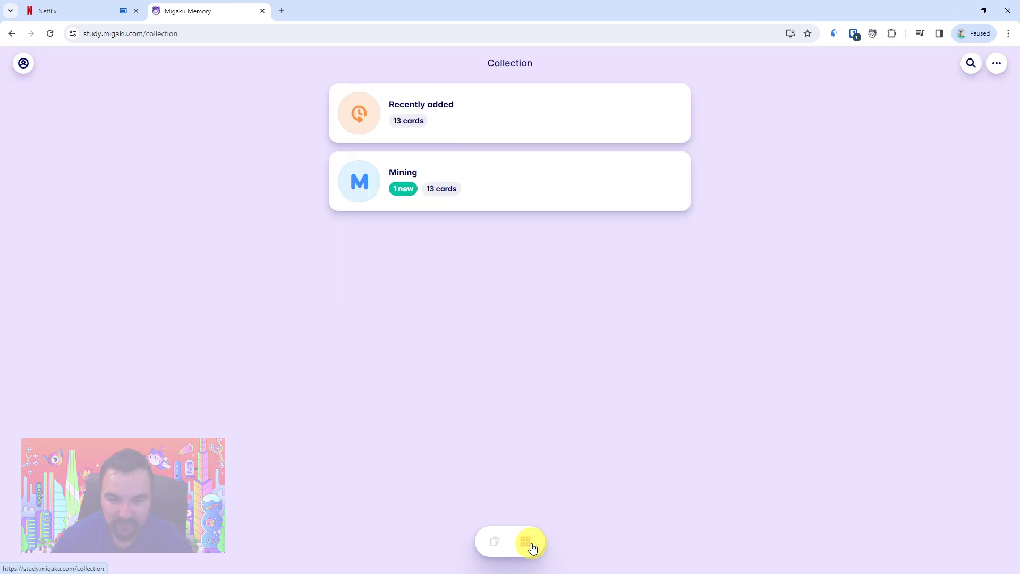
{"action": "left_click", "coordinate": [503, 113]}
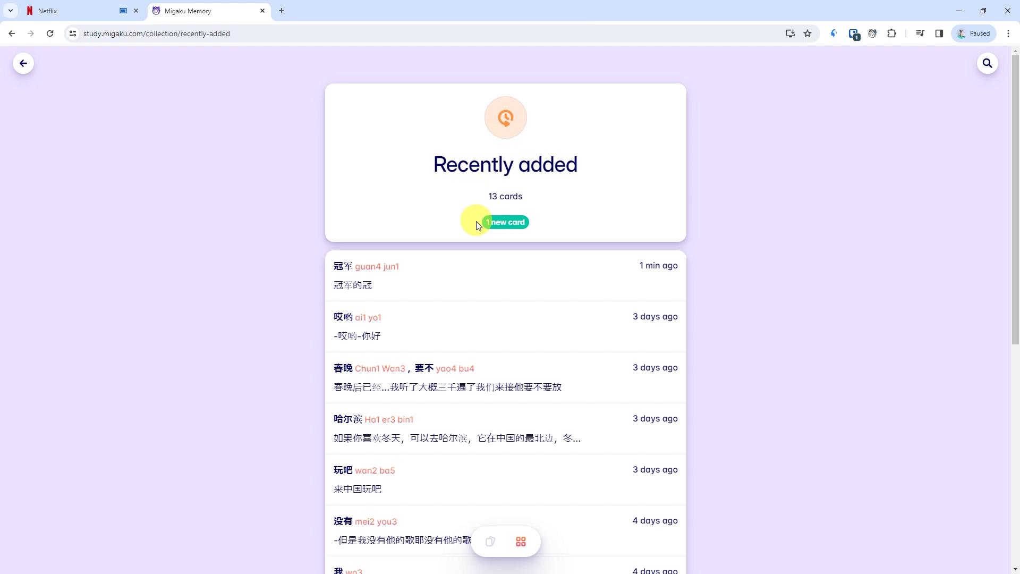
{"action": "left_click", "coordinate": [462, 271]}
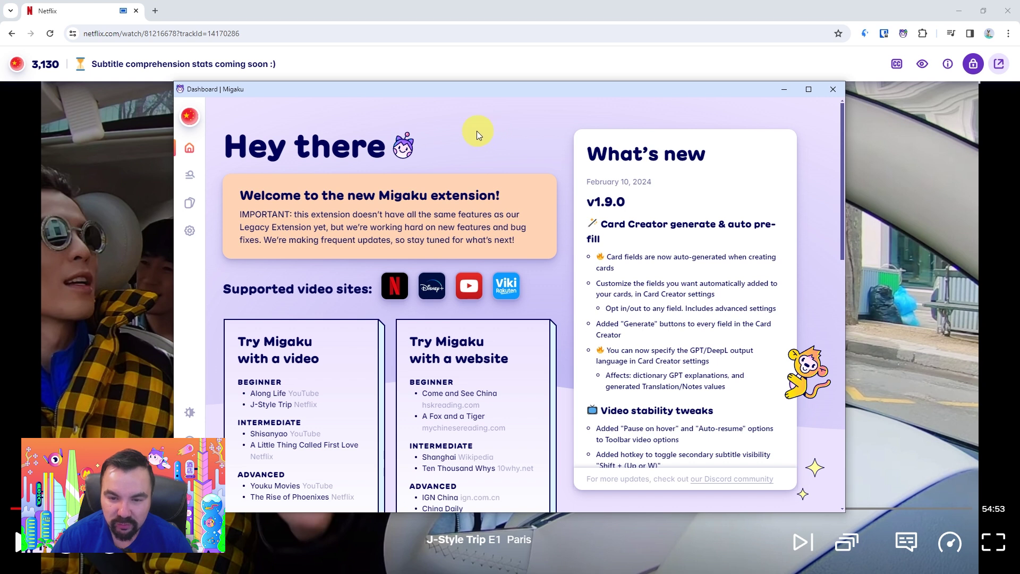
{"action": "left_click", "coordinate": [187, 202]}
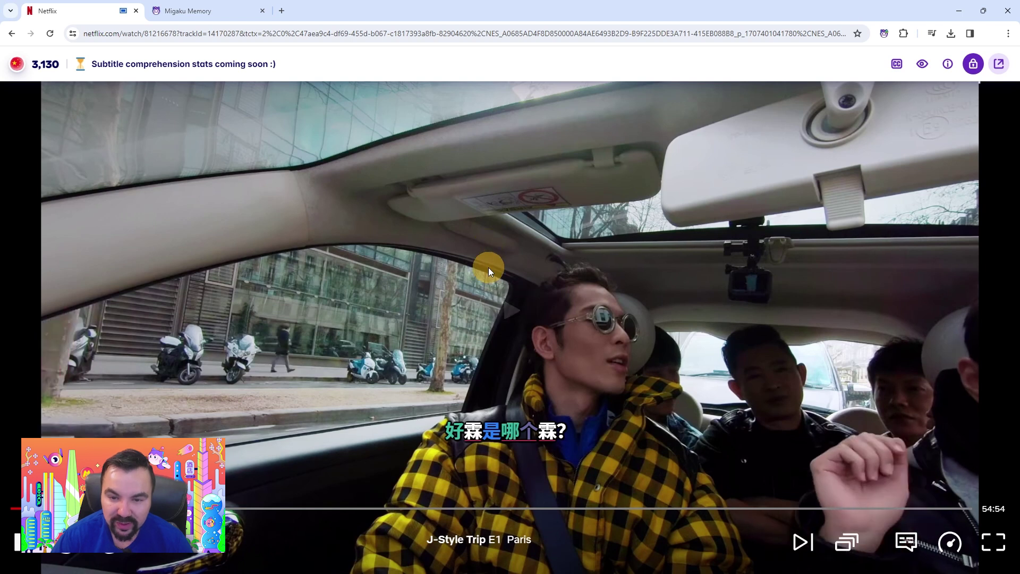
Jump backward and forward between subtitle lines of J-Style Trip E1, replay a line, and pause and resume playback with the video hotkeys.
{"action": "key", "text": "a"}
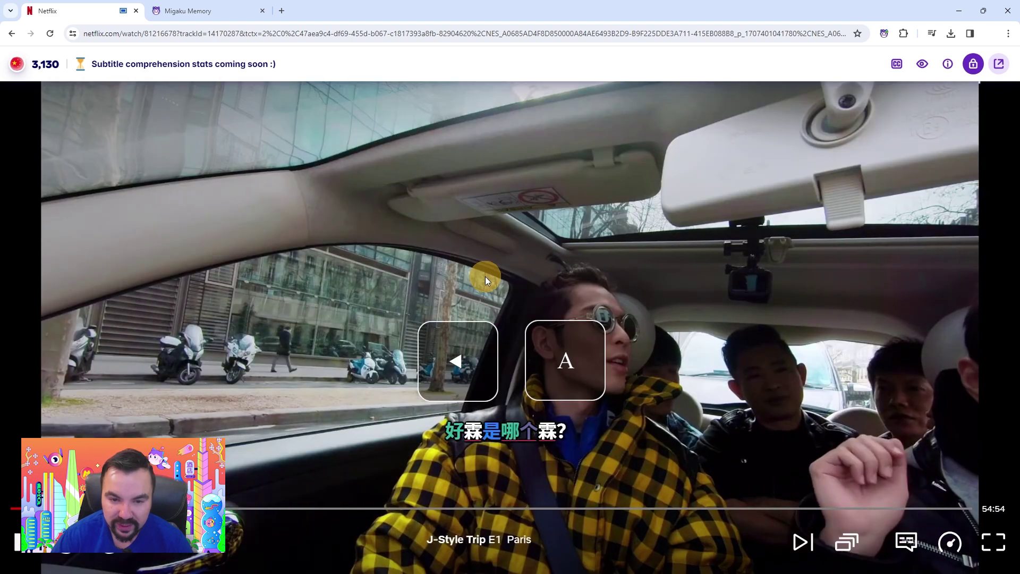
{"action": "key", "text": "a"}
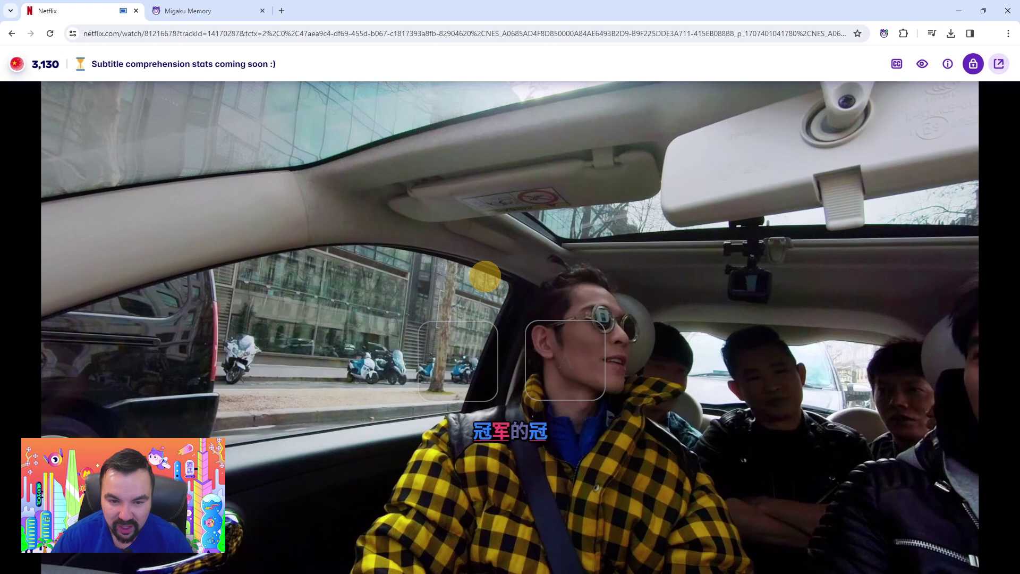
{"action": "key", "text": "Down"}
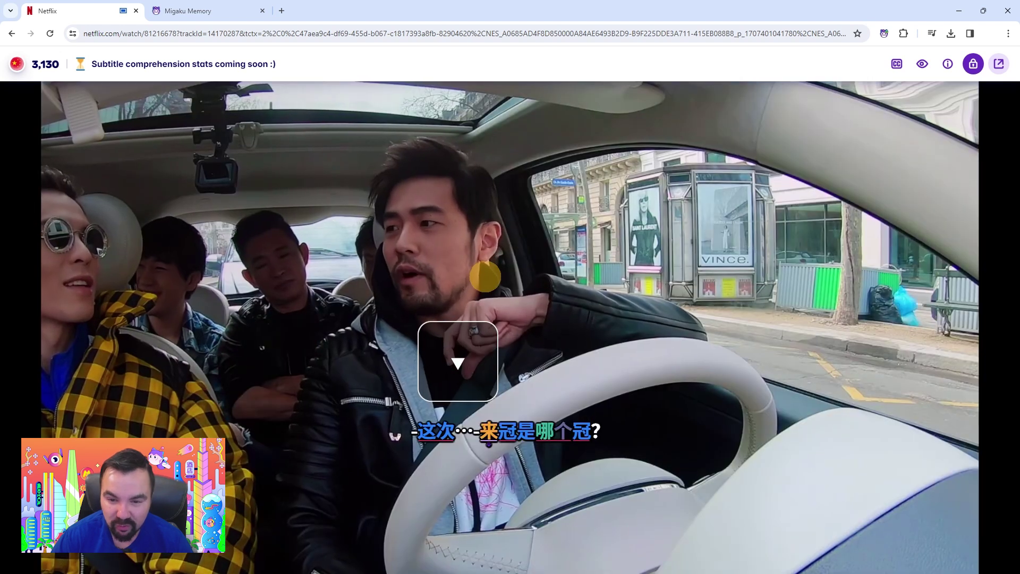
{"action": "key", "text": "s"}
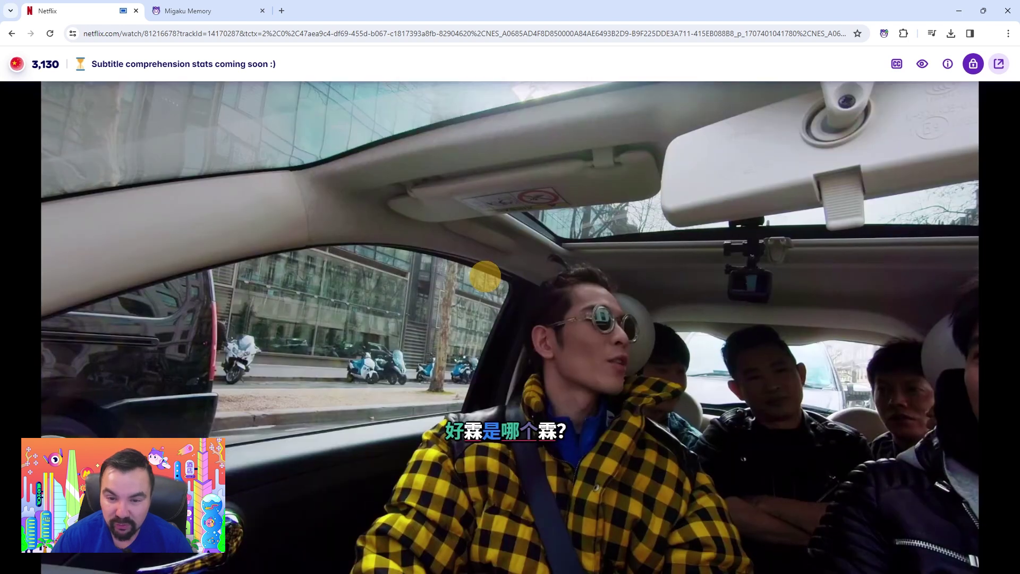
{"action": "key", "text": "space"}
{"action": "key", "text": "d"}
{"action": "key", "text": "d"}
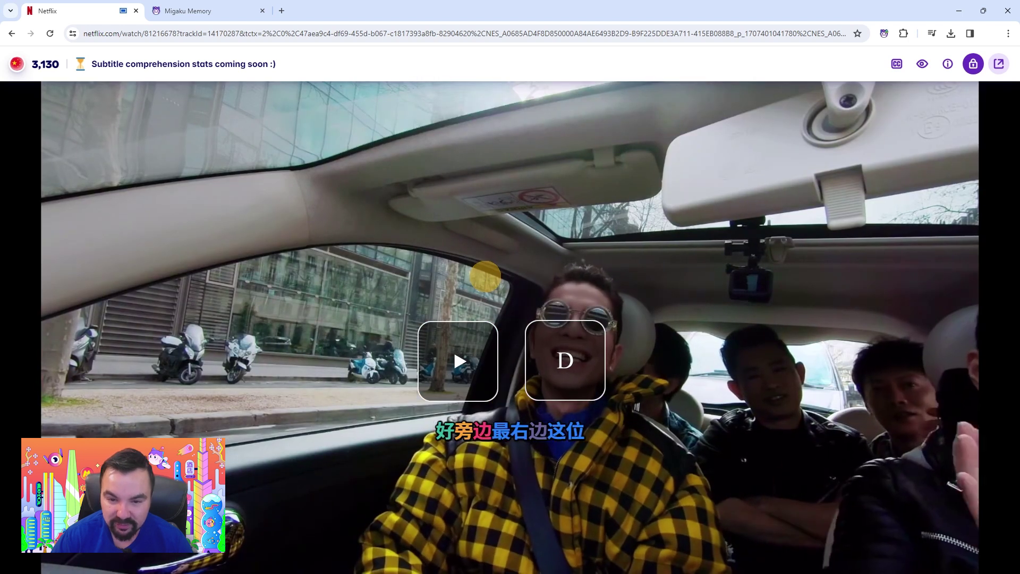
{"action": "key", "text": "space"}
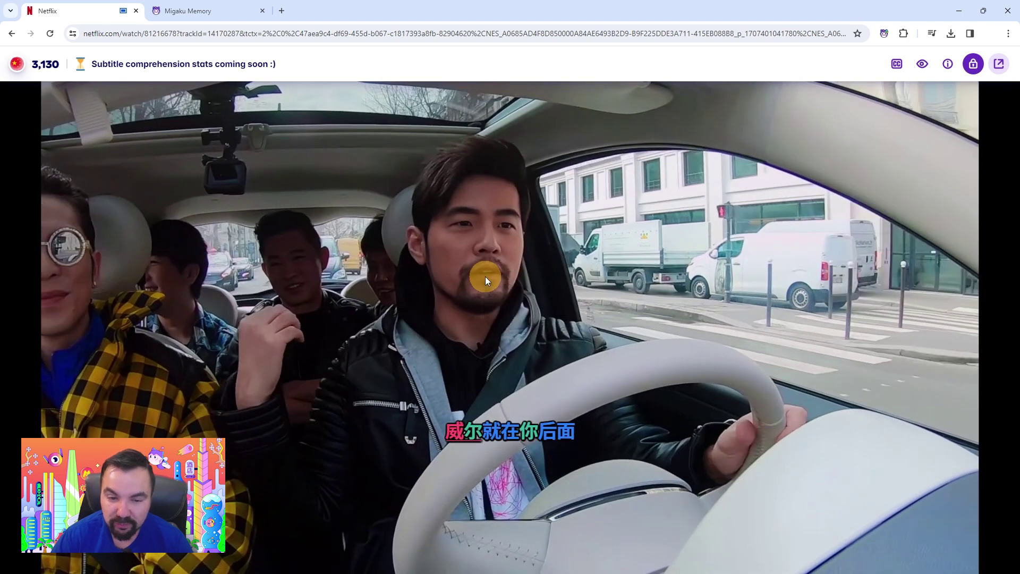
{"action": "key", "text": "space"}
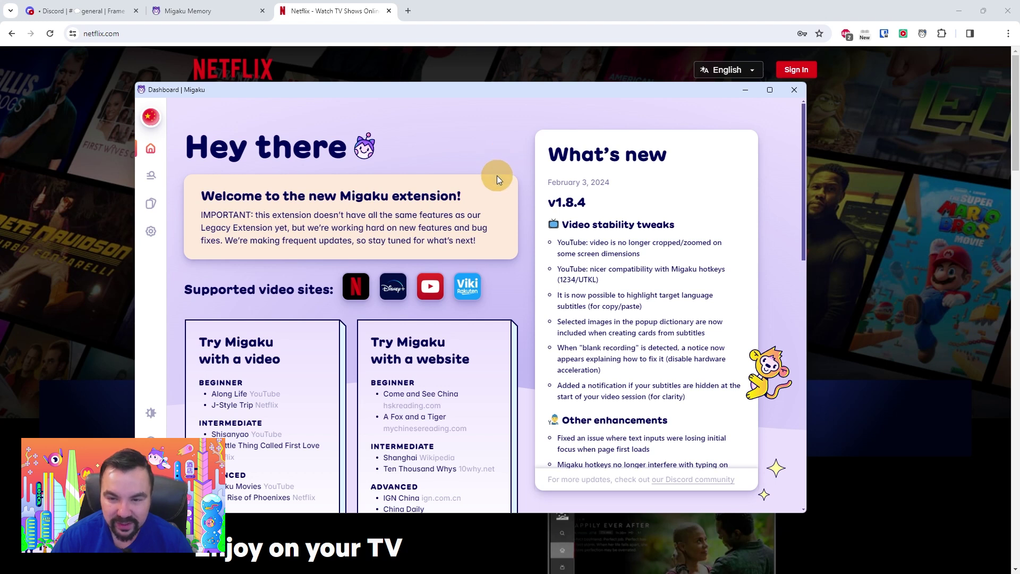
Open the beginner website Come and See China from the Migaku dashboard and enable the extension for that site.
{"action": "left_click", "coordinate": [442, 390]}
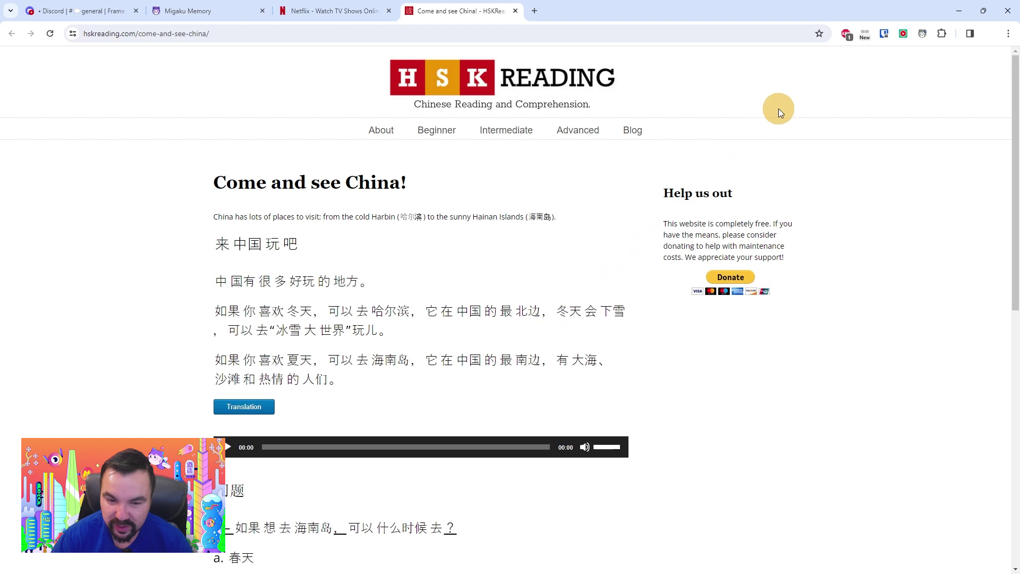
{"action": "left_click", "coordinate": [922, 34]}
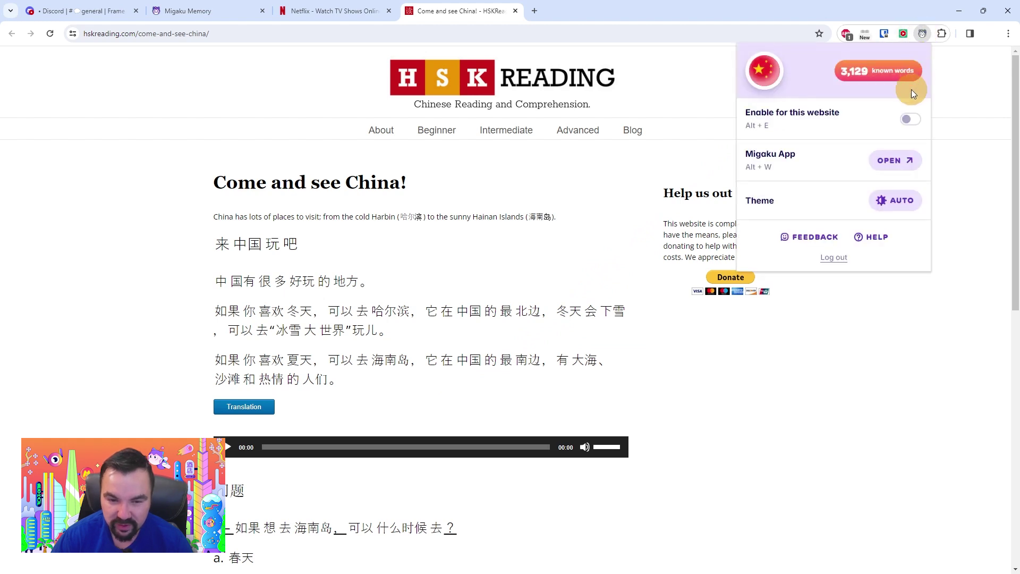
{"action": "left_click", "coordinate": [911, 119]}
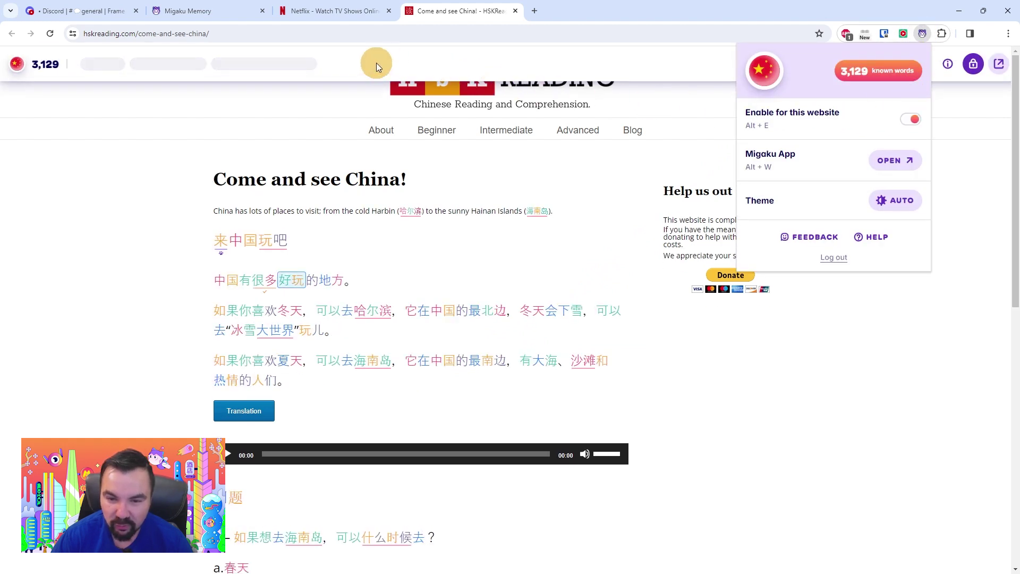
{"action": "left_click", "coordinate": [376, 62]}
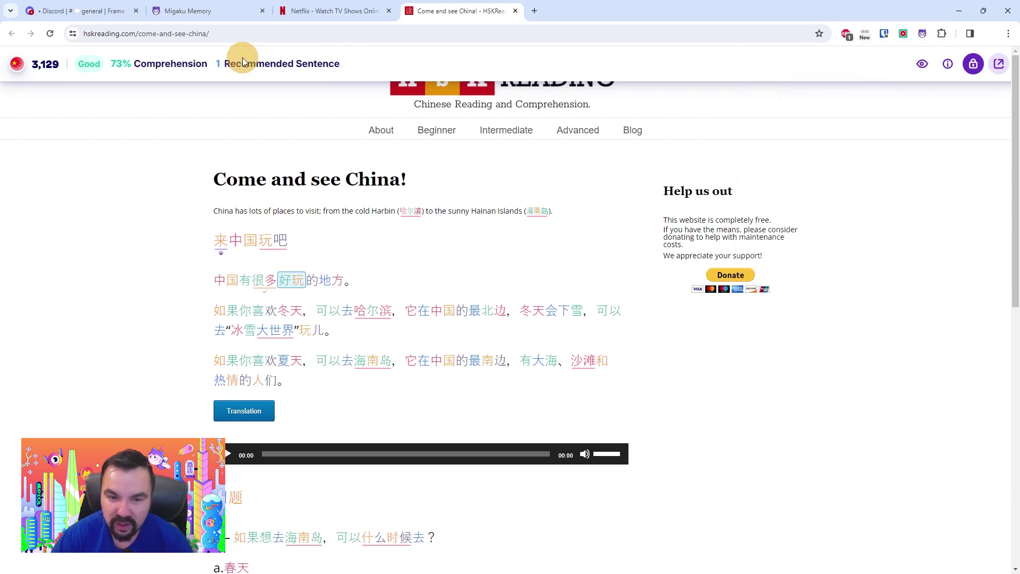
{"action": "mouse_move", "coordinate": [88, 71]}
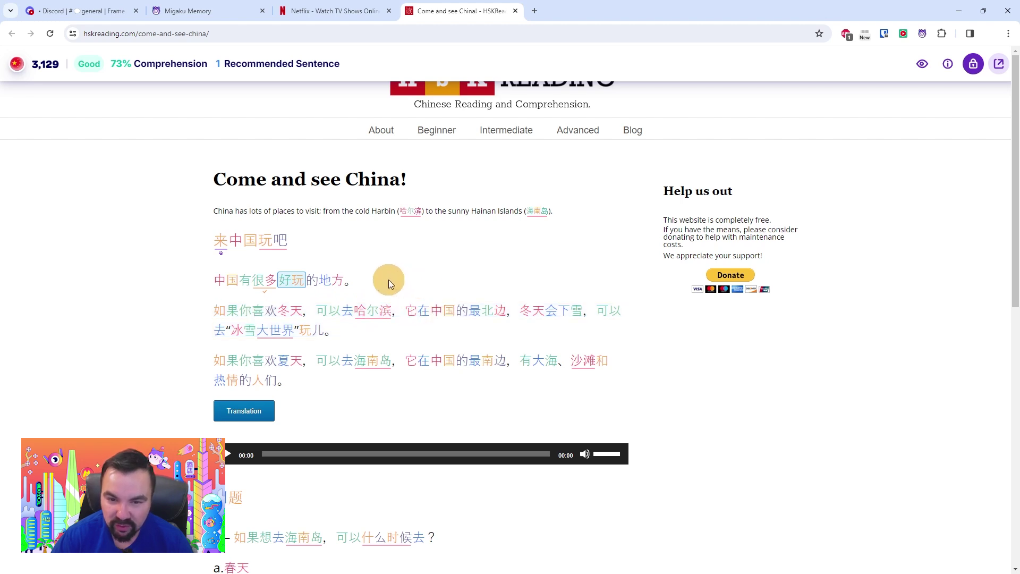
Look up 哈尔滨 in the article, send it with its sentence to the Card Creator, and create a Sentence card in the Mining deck.
{"action": "left_click", "coordinate": [381, 315]}
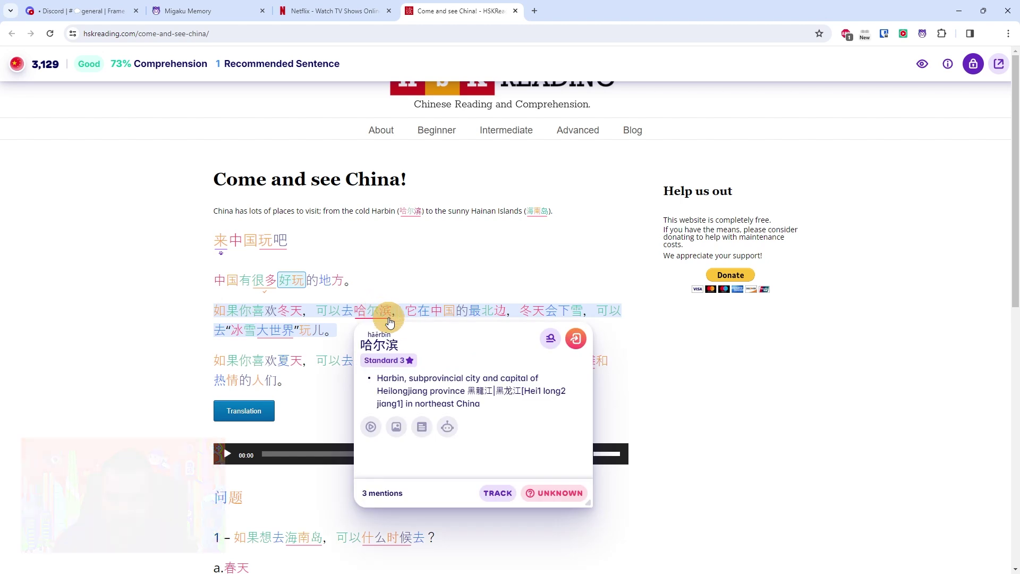
{"action": "left_click", "coordinate": [577, 339]}
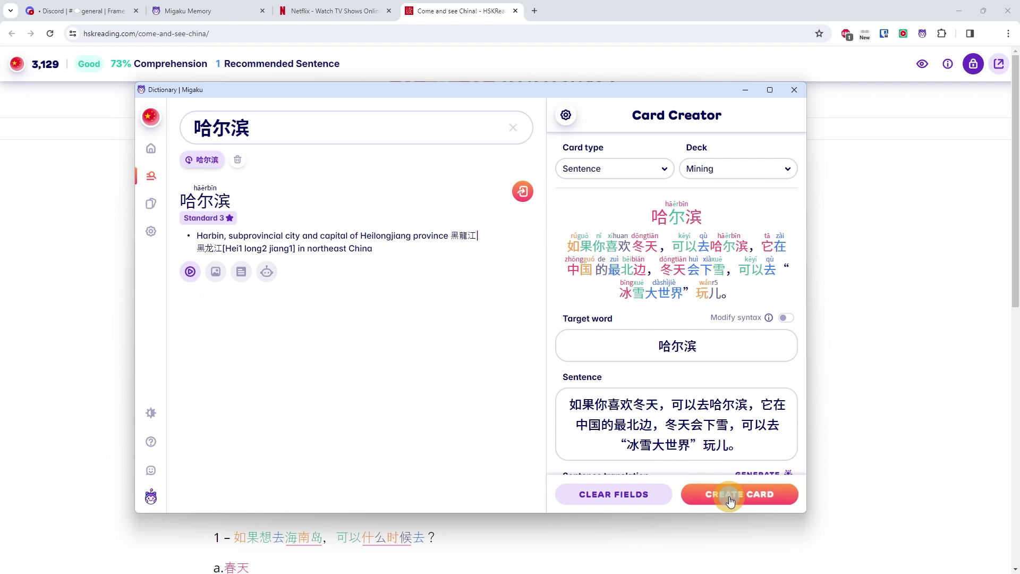
{"action": "left_click", "coordinate": [731, 500]}
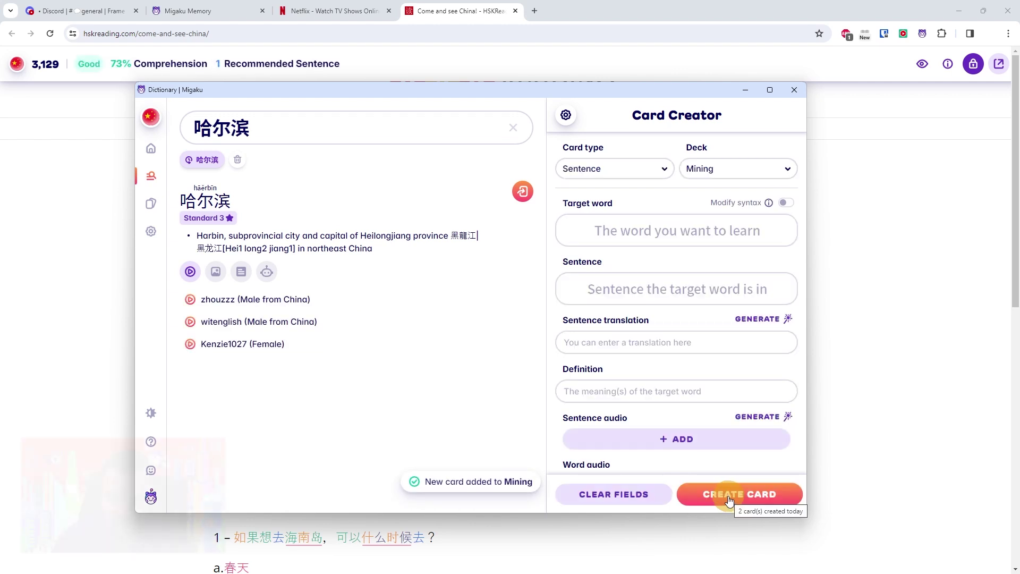
{"action": "left_click", "coordinate": [100, 321]}
Look up the words 可以 and 的 in the article's Harbin sentence with the popup dictionary.
{"action": "key", "text": "shift"}
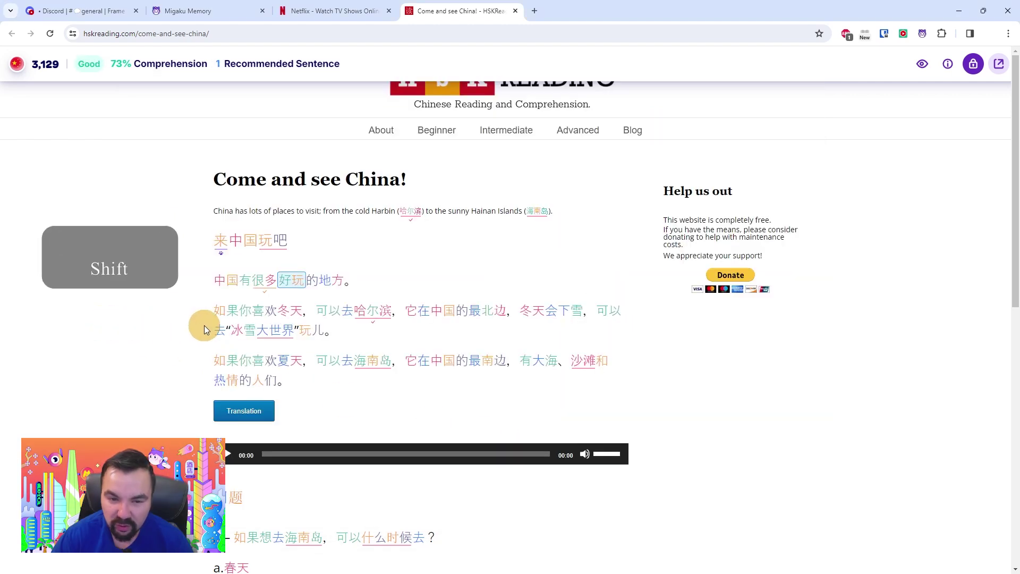
{"action": "mouse_move", "coordinate": [337, 319]}
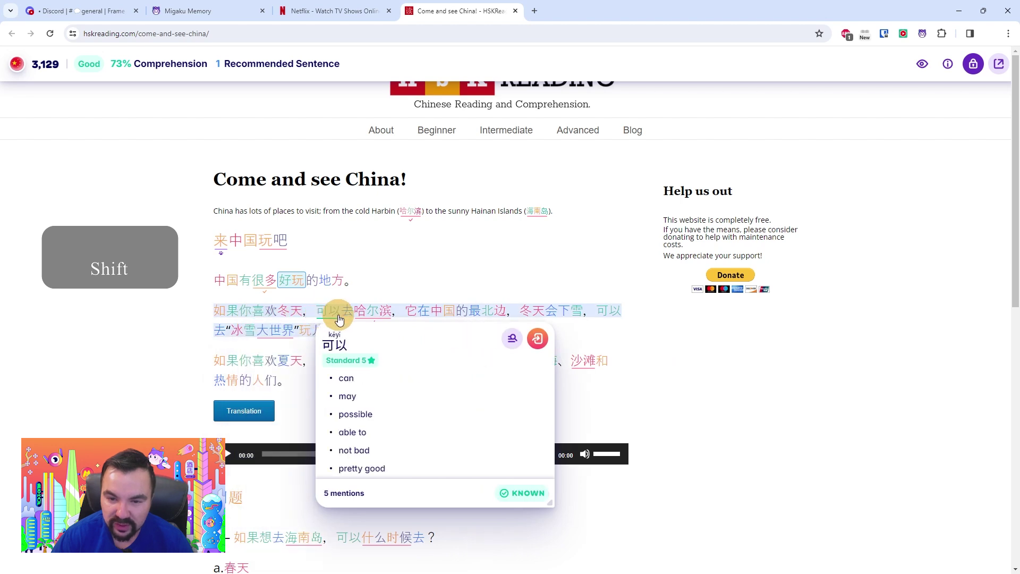
{"action": "mouse_move", "coordinate": [463, 314]}
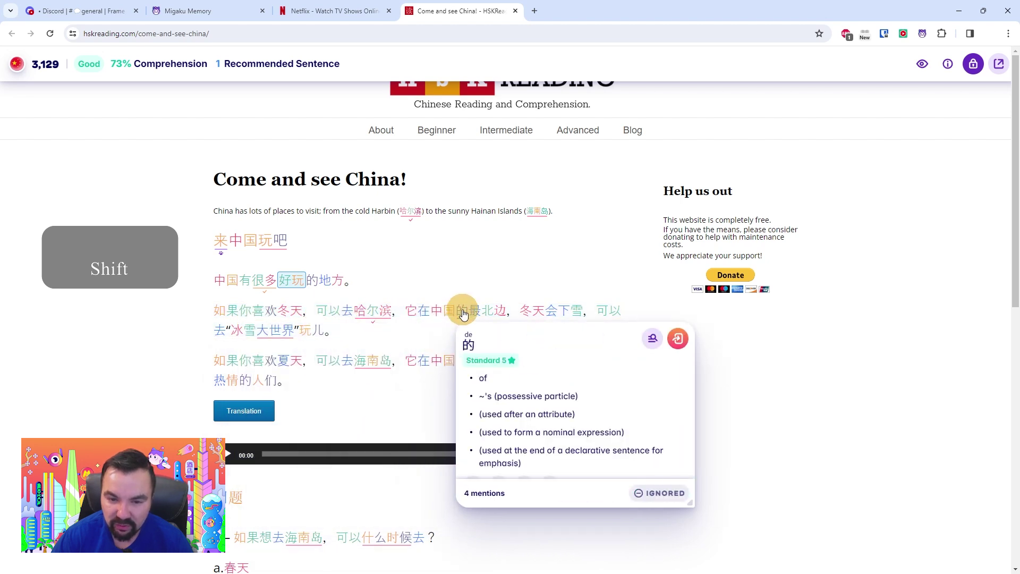